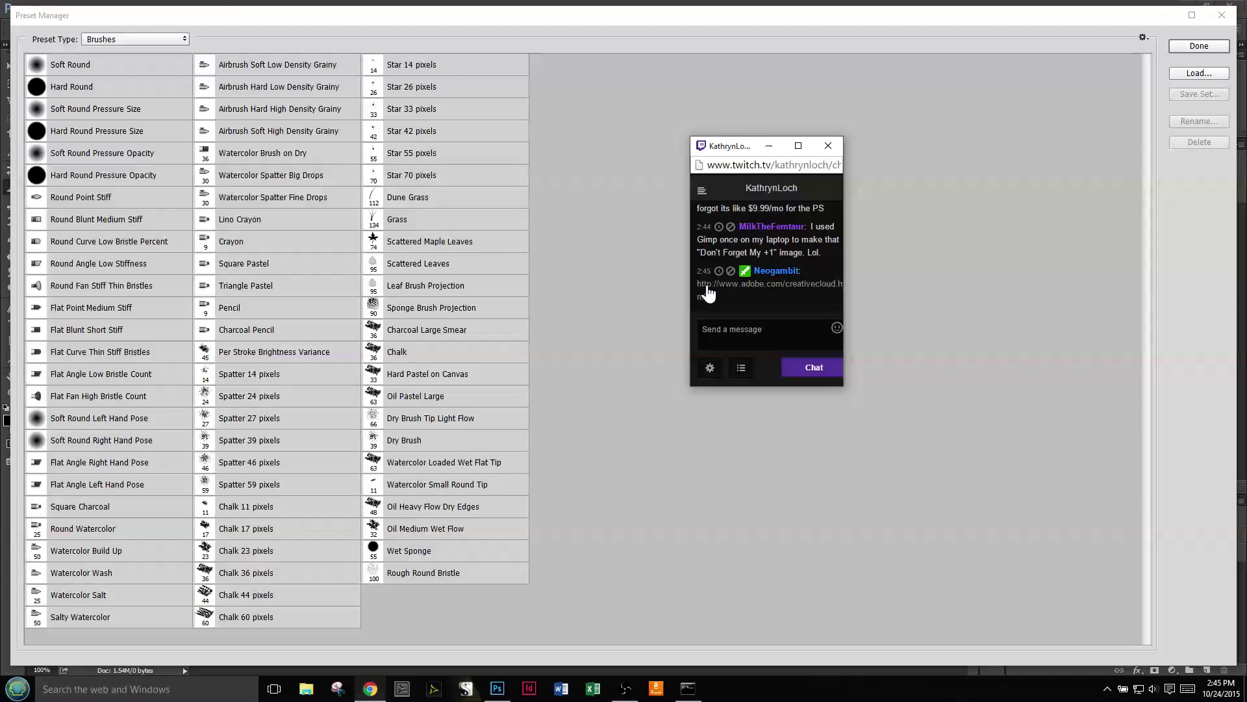
- Reopen the Preset Manager with Brushes kept as the preset type
left_click(1212, 48)
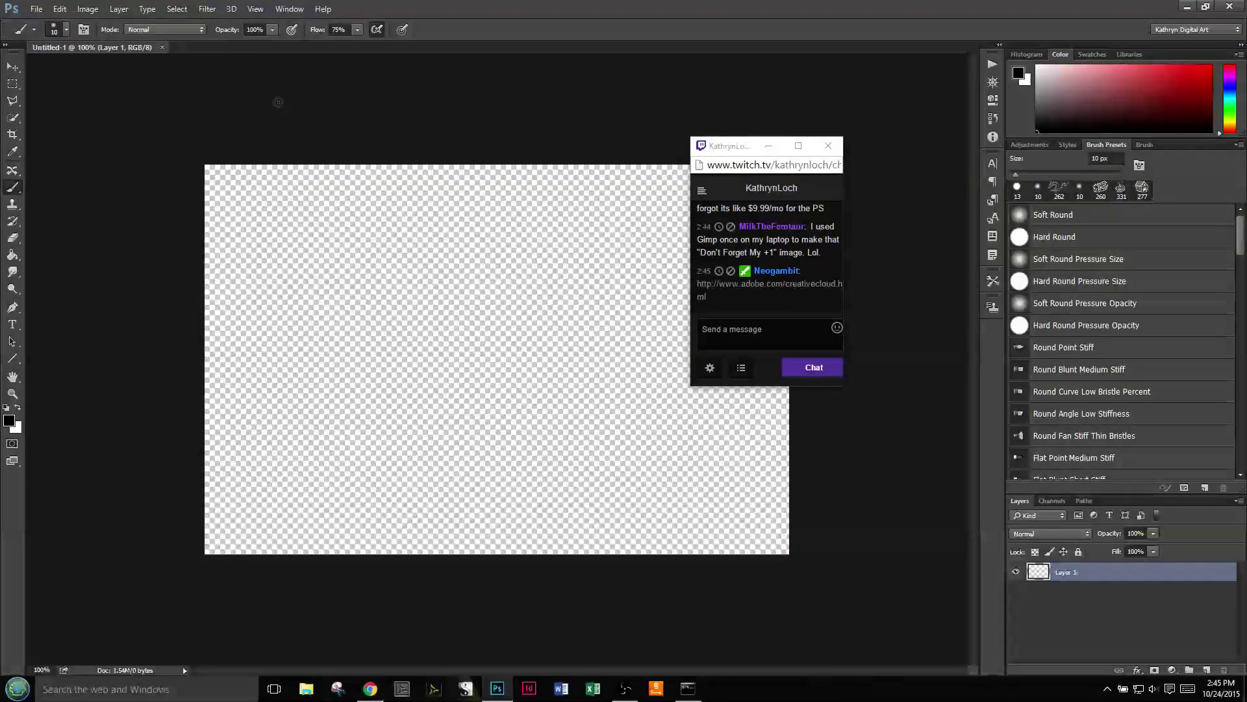
left_click(62, 8)
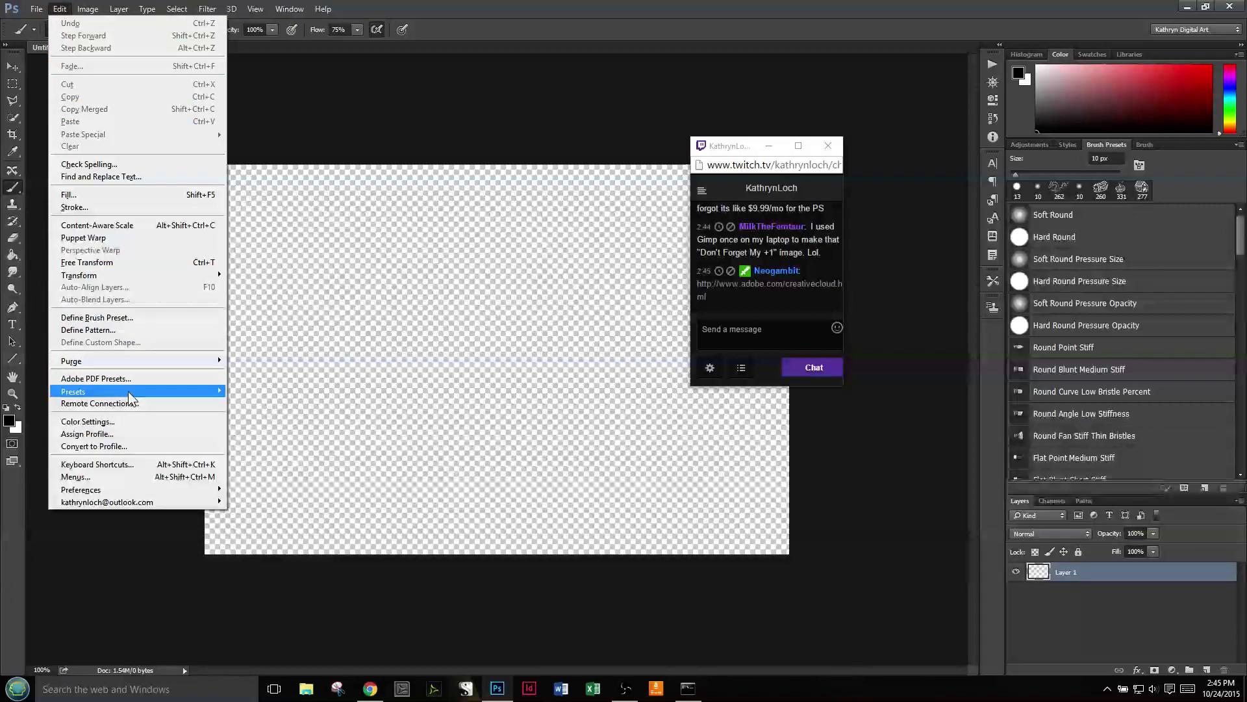
mouse_move(189, 391)
left_click(271, 391)
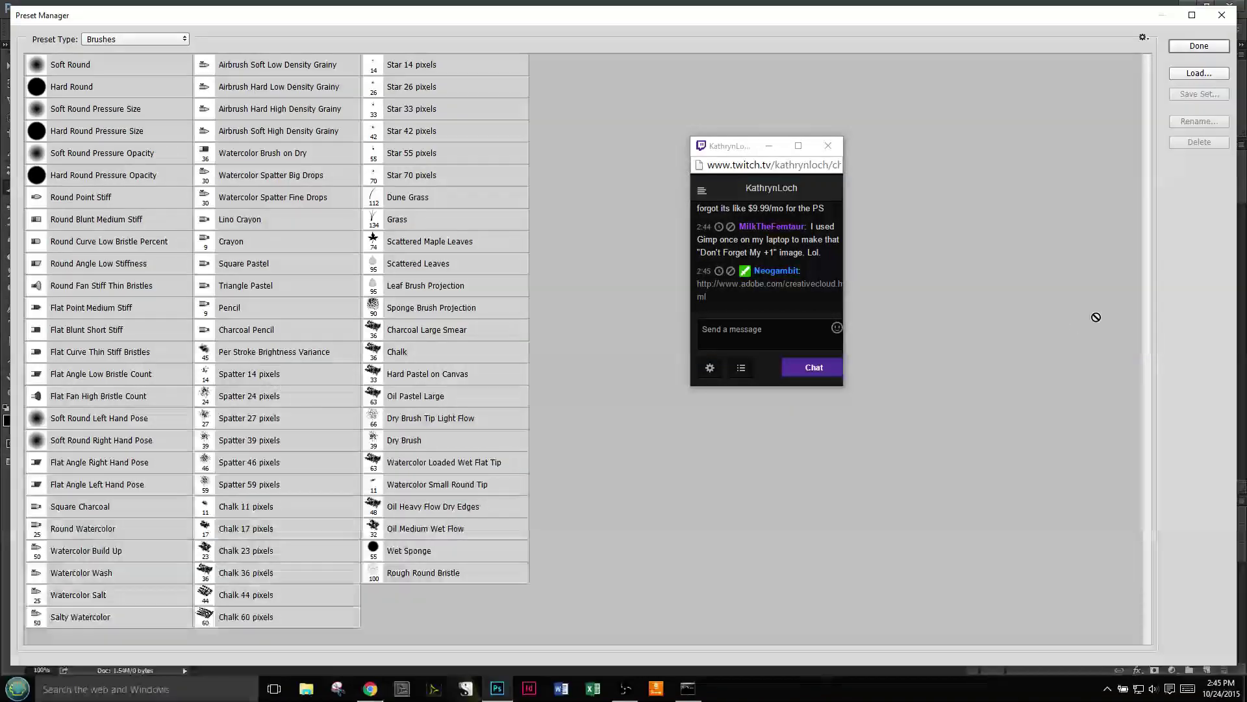
left_click(1192, 46)
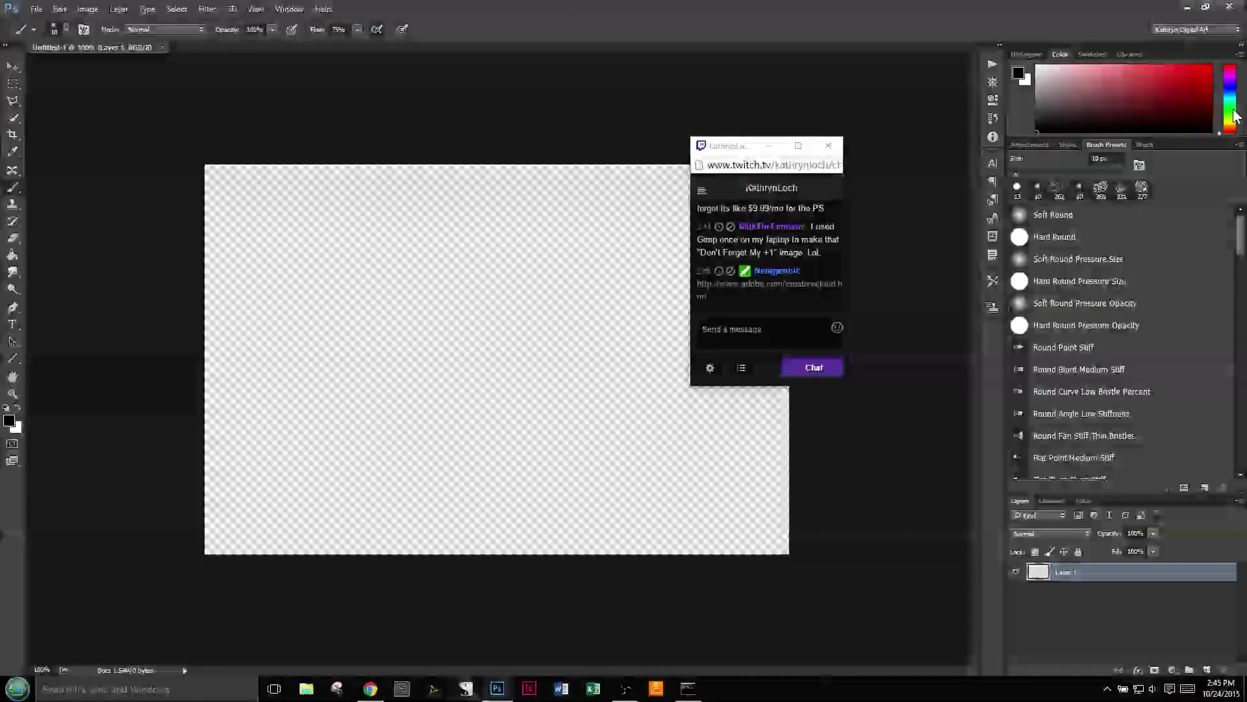
left_click(1185, 488)
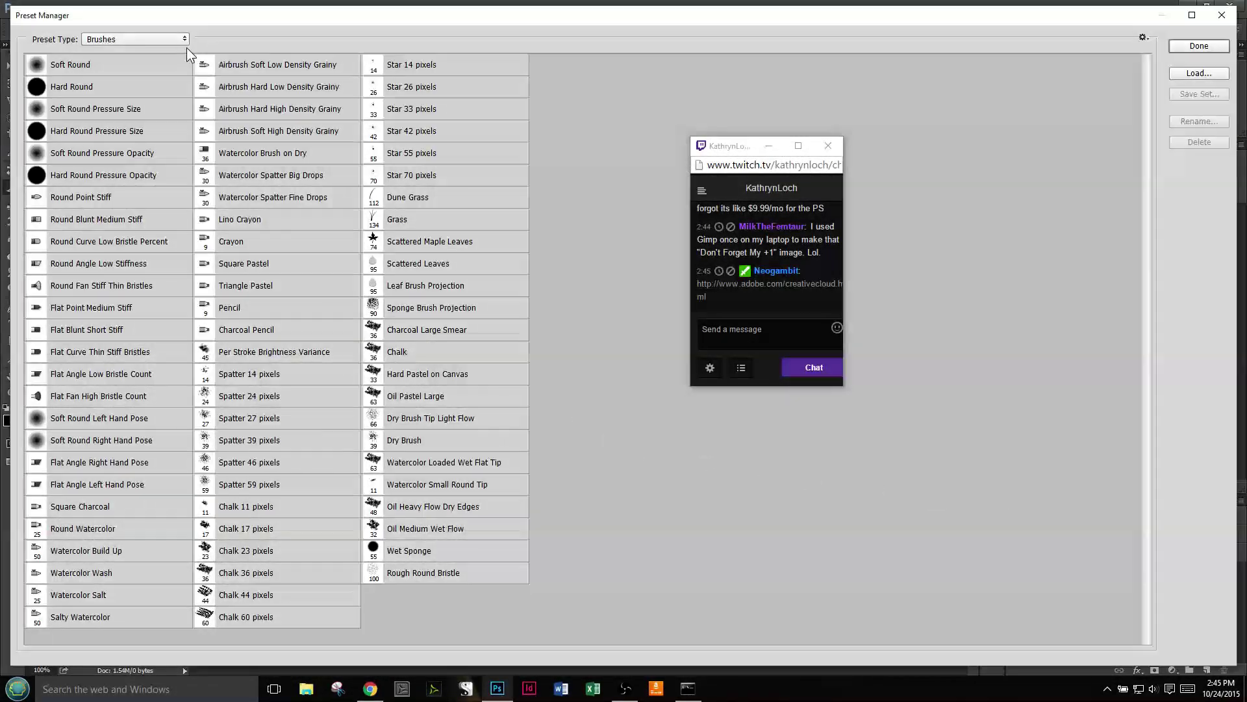
left_click(185, 39)
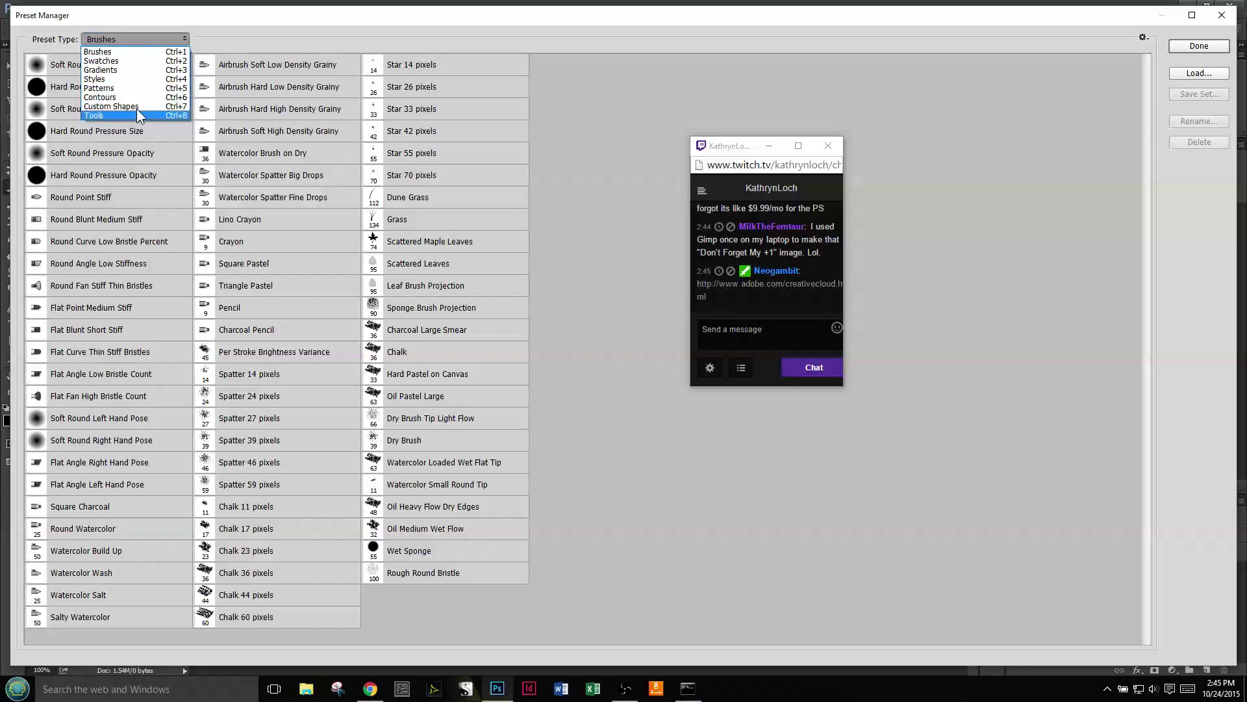
left_click(140, 50)
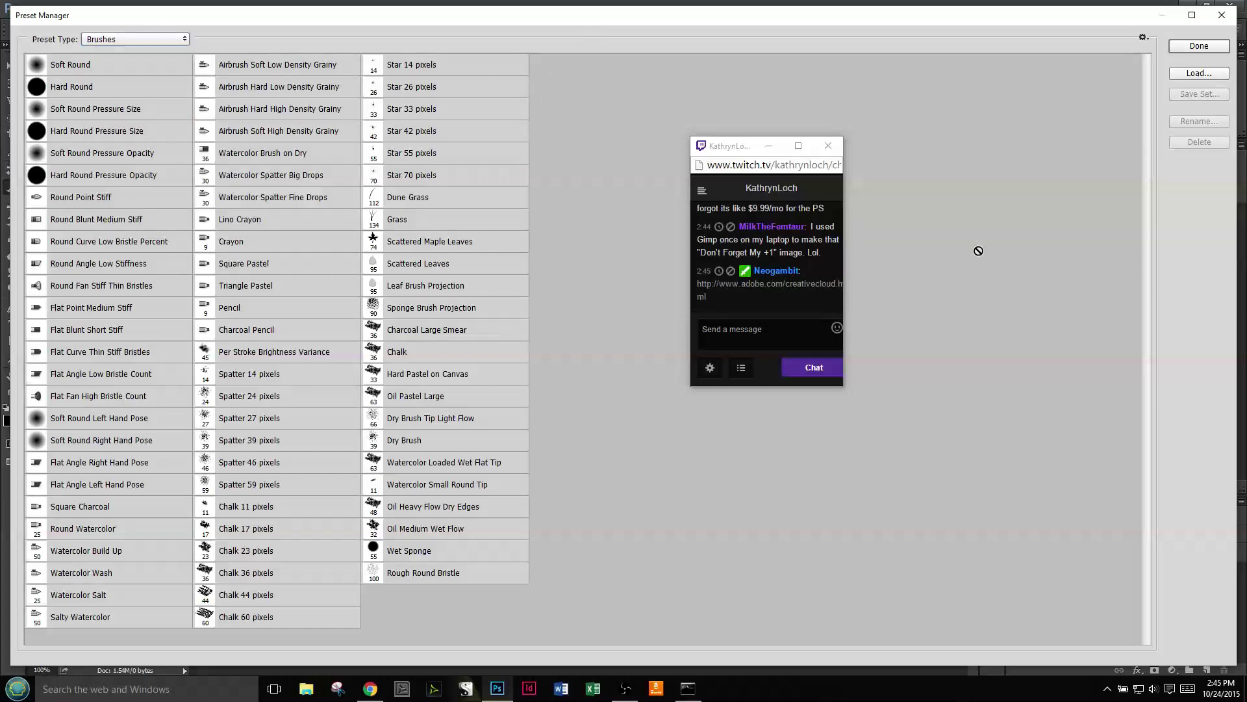
- Reset the brushes to Photoshop's defaults, confirming replacement of the current brushes
left_click(1144, 37)
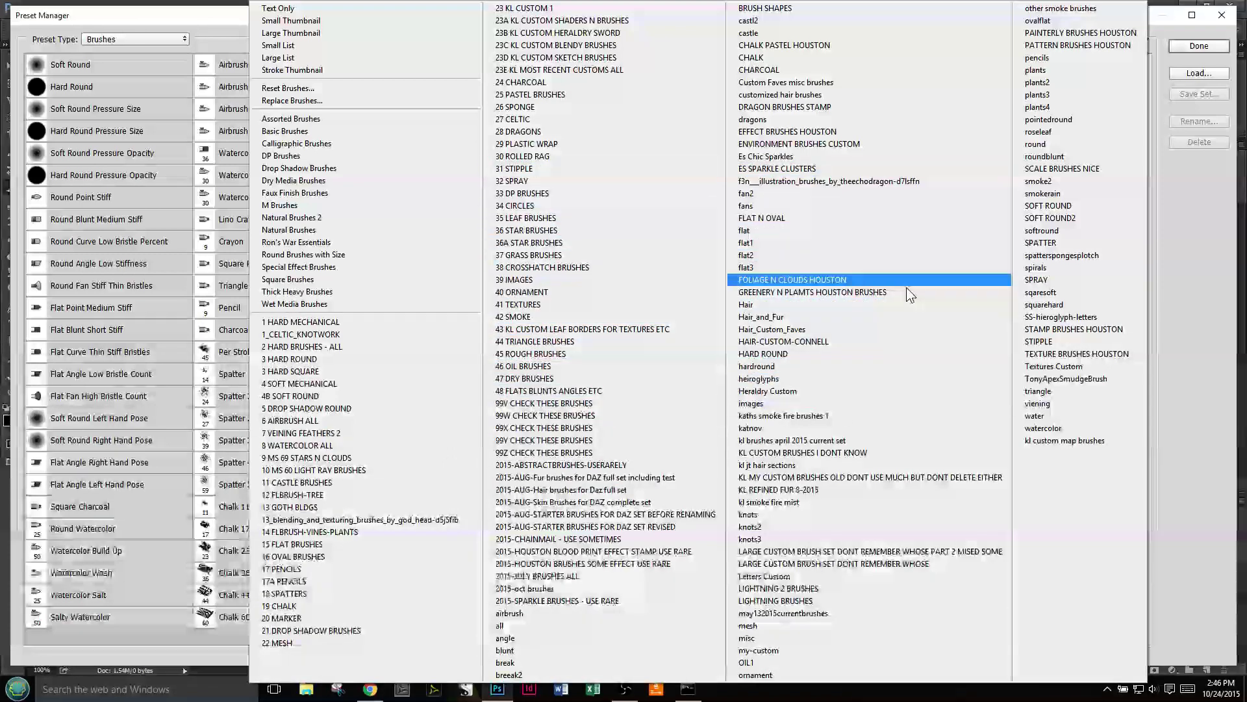
left_click(247, 64)
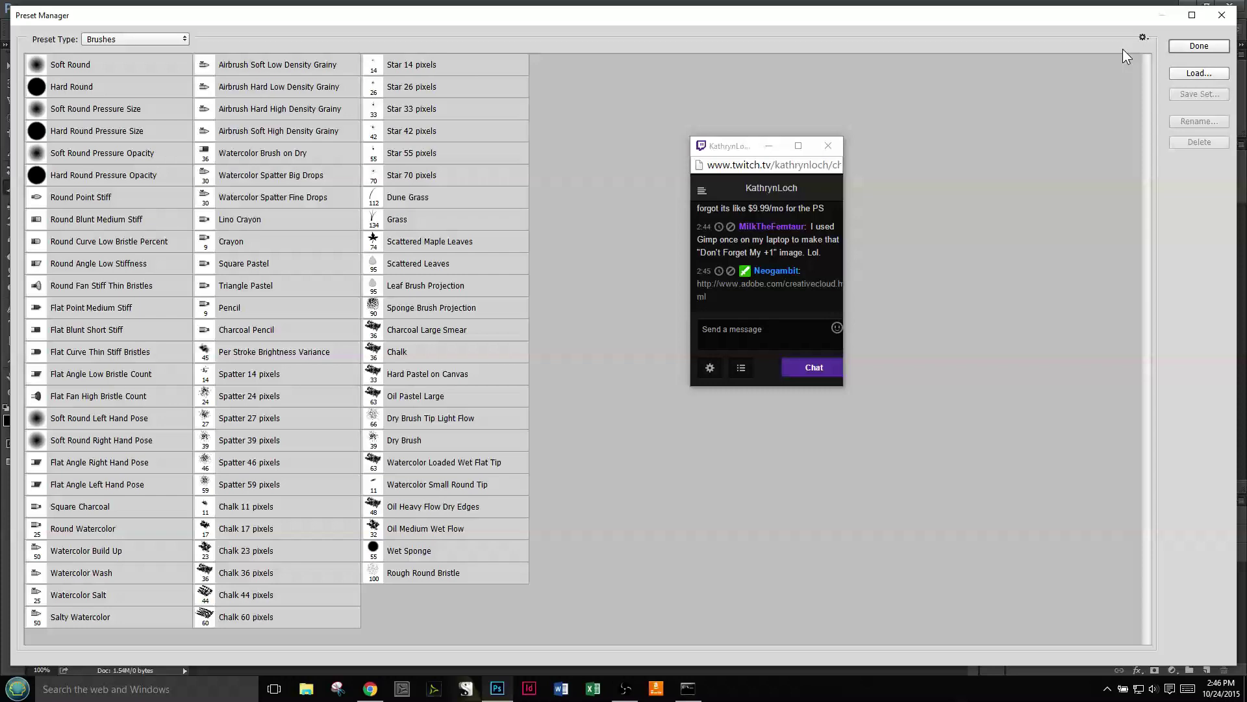
left_click(1144, 37)
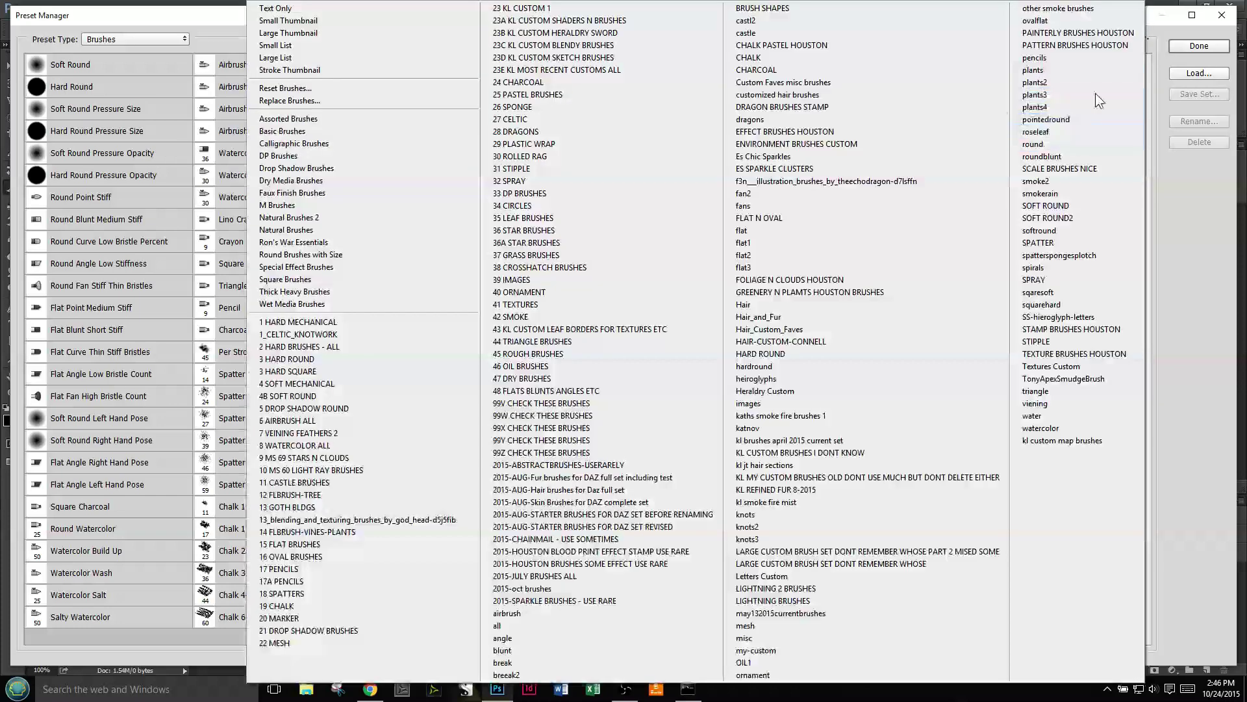
left_click(348, 88)
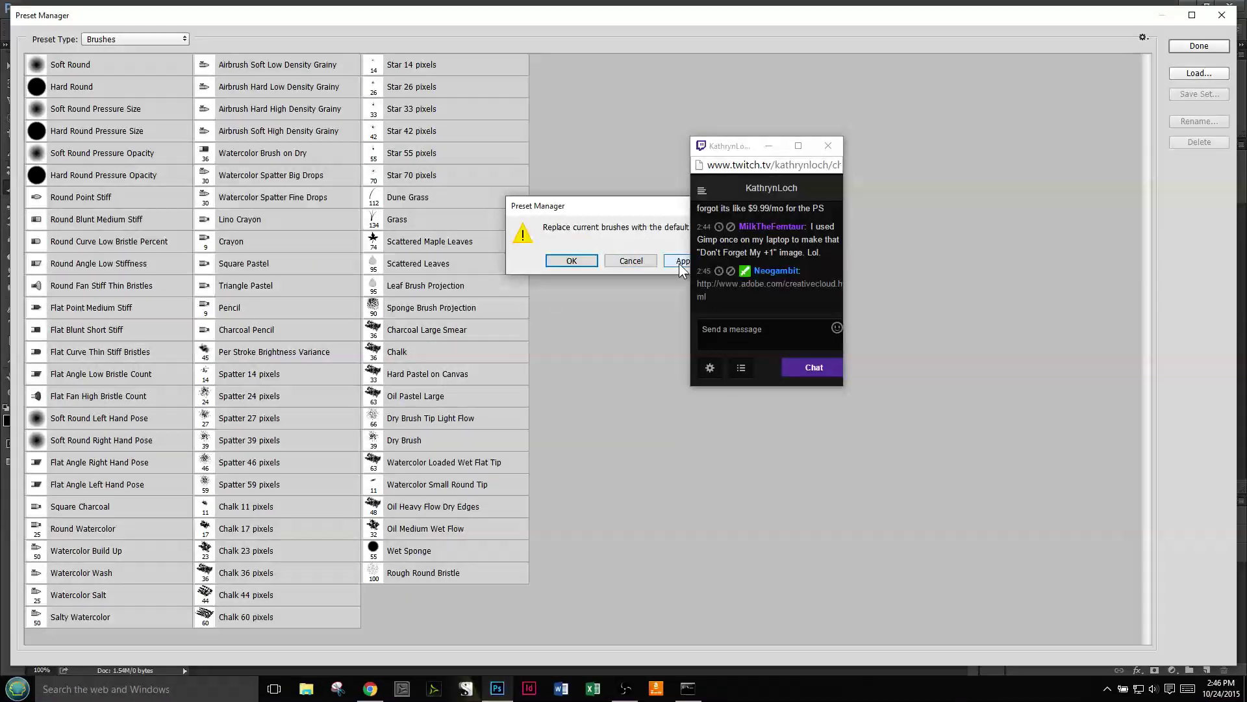
left_click(572, 261)
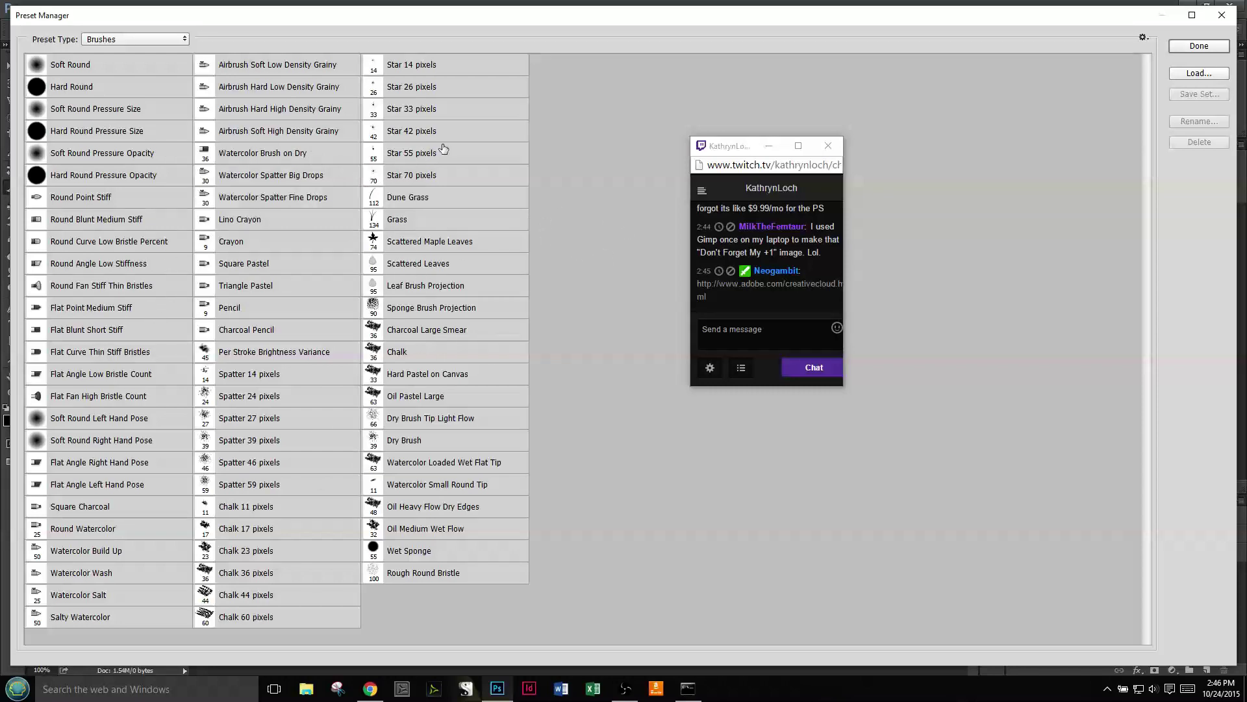
left_click(1143, 37)
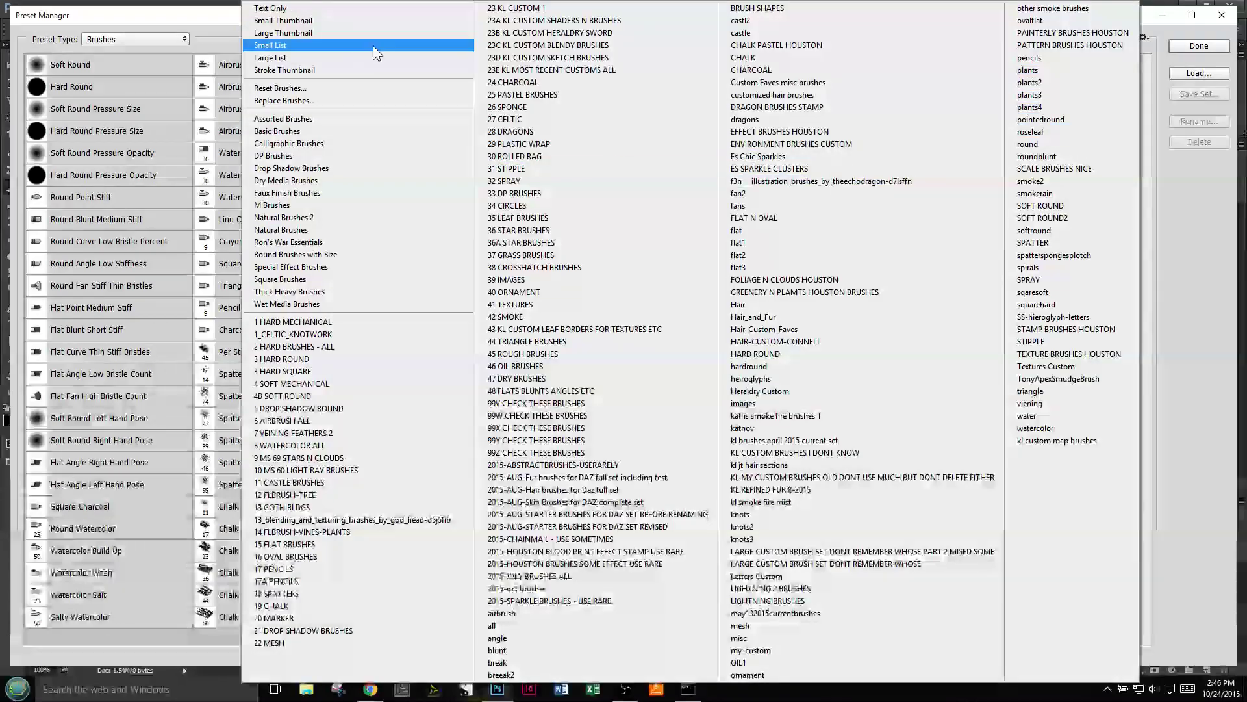
left_click(335, 21)
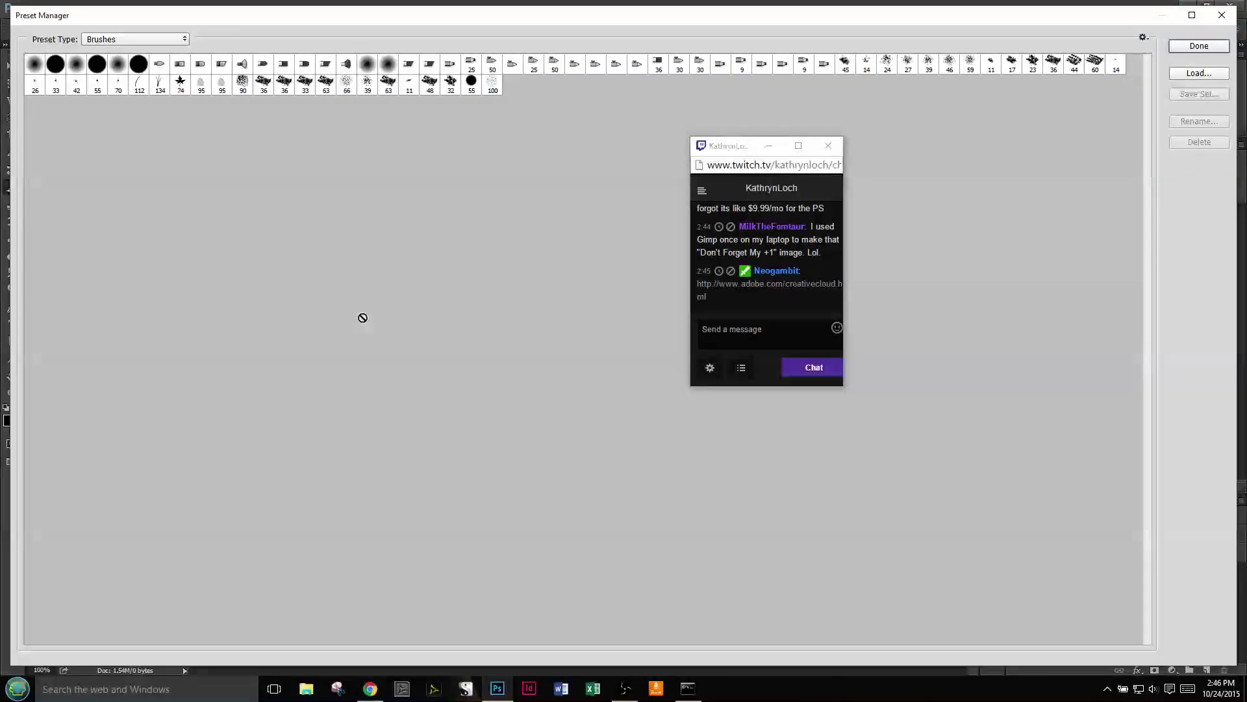
left_click(1144, 37)
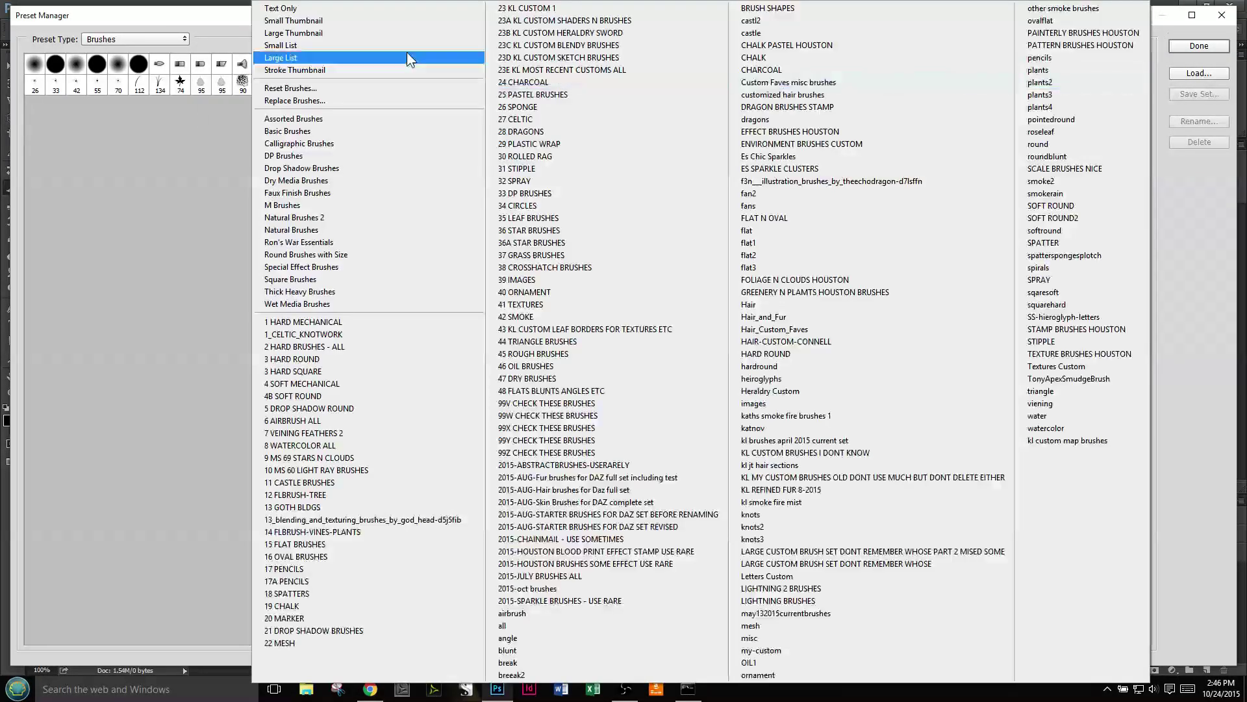
left_click(341, 33)
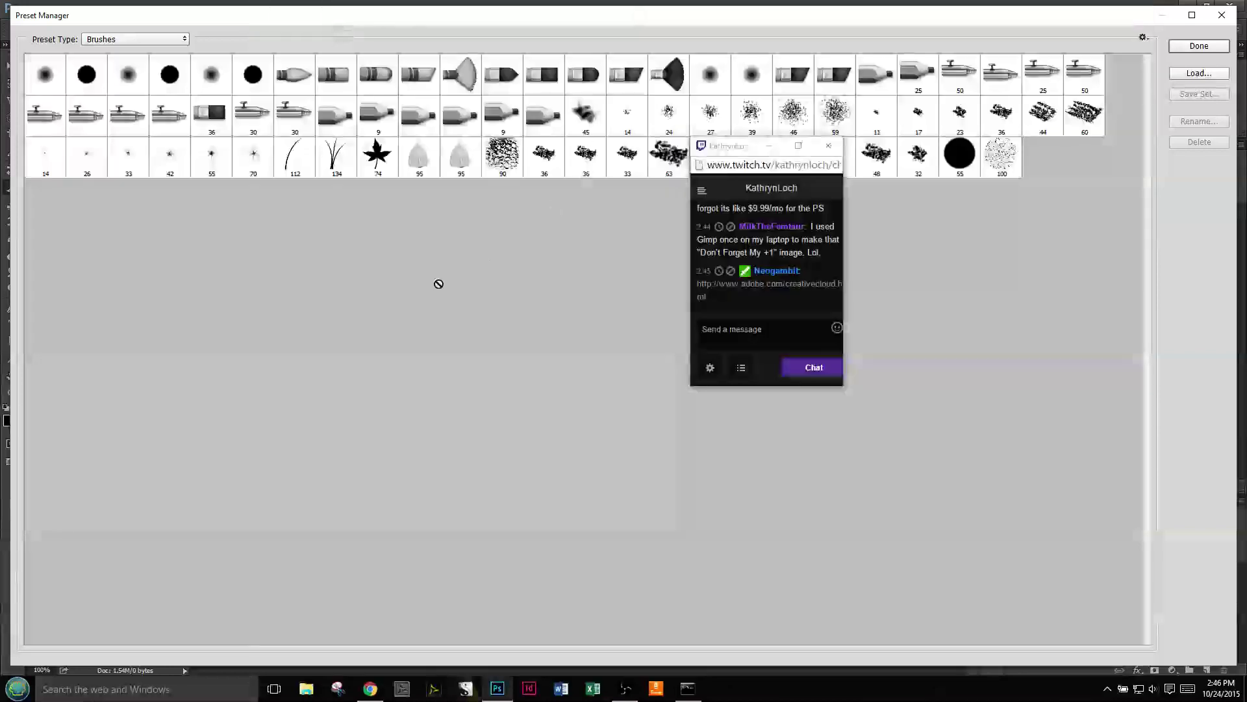
left_click(1143, 37)
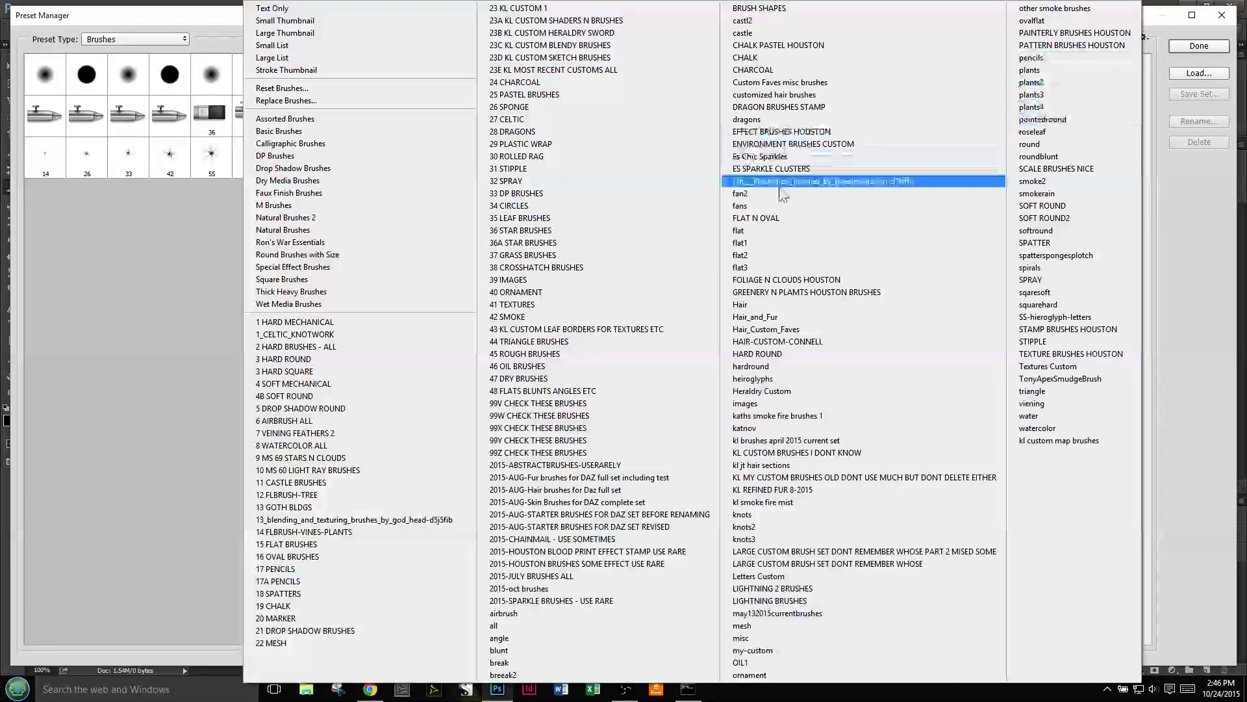
left_click(397, 46)
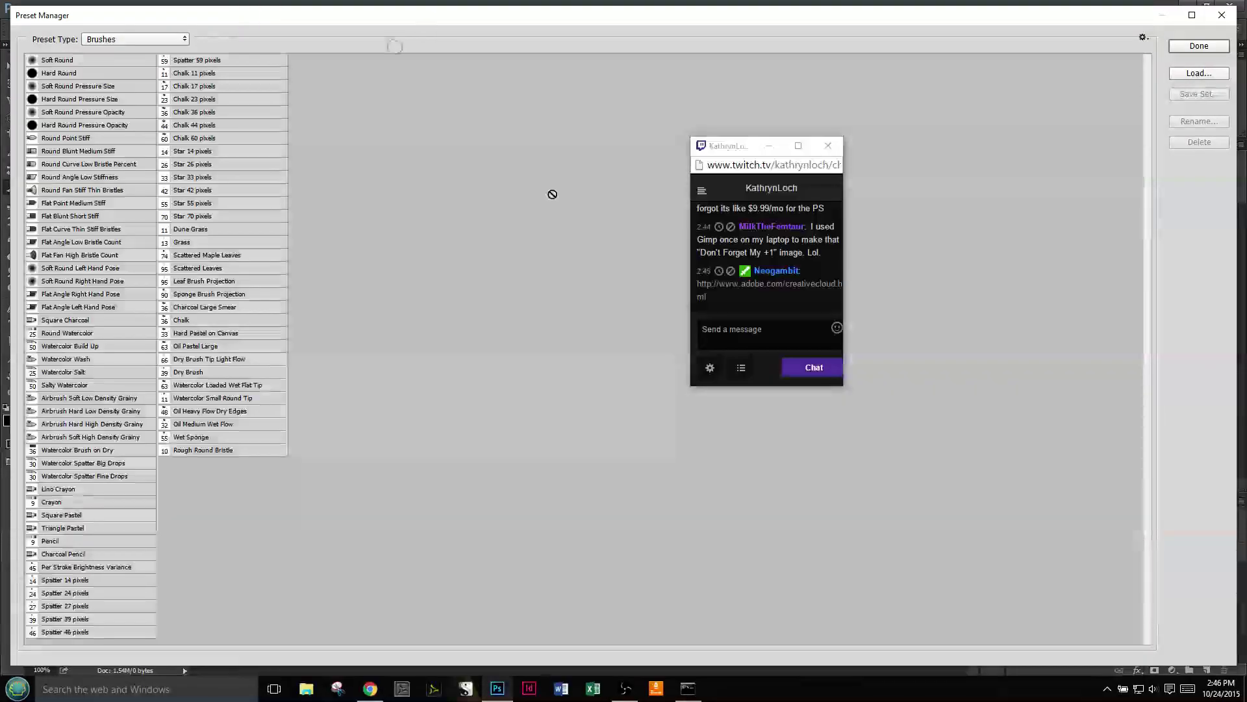
left_click(1143, 37)
left_click(376, 58)
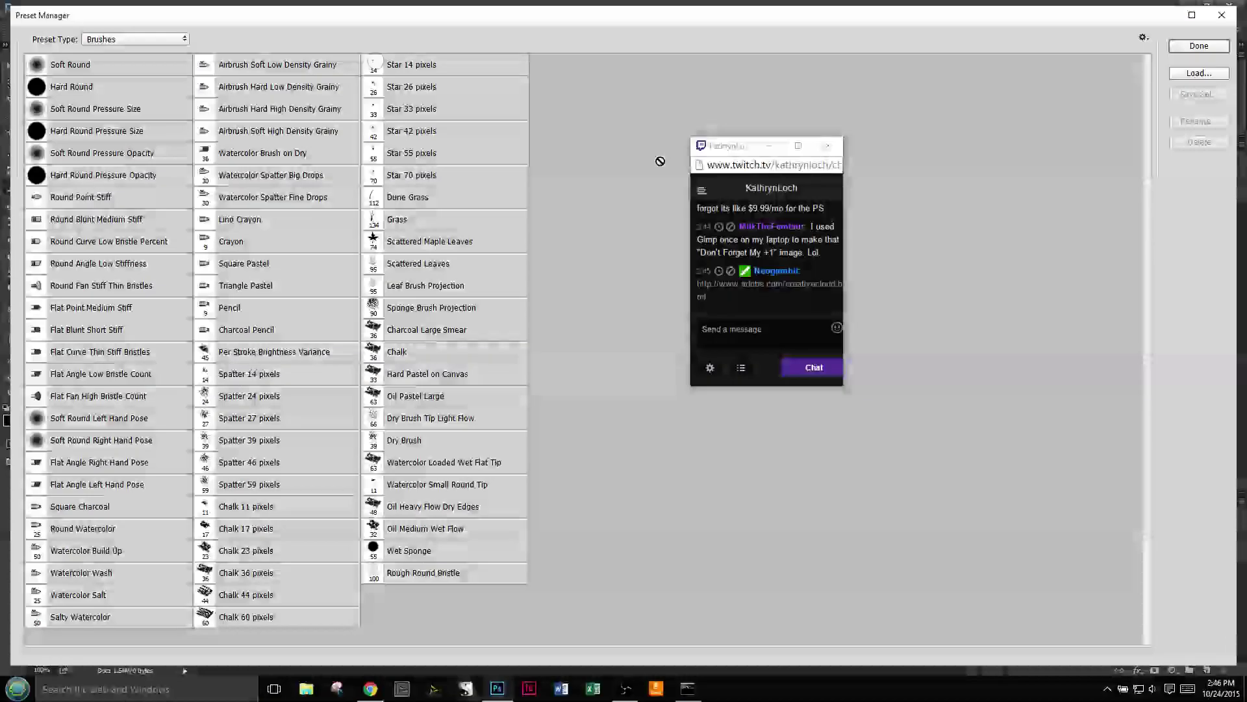
left_click(1142, 39)
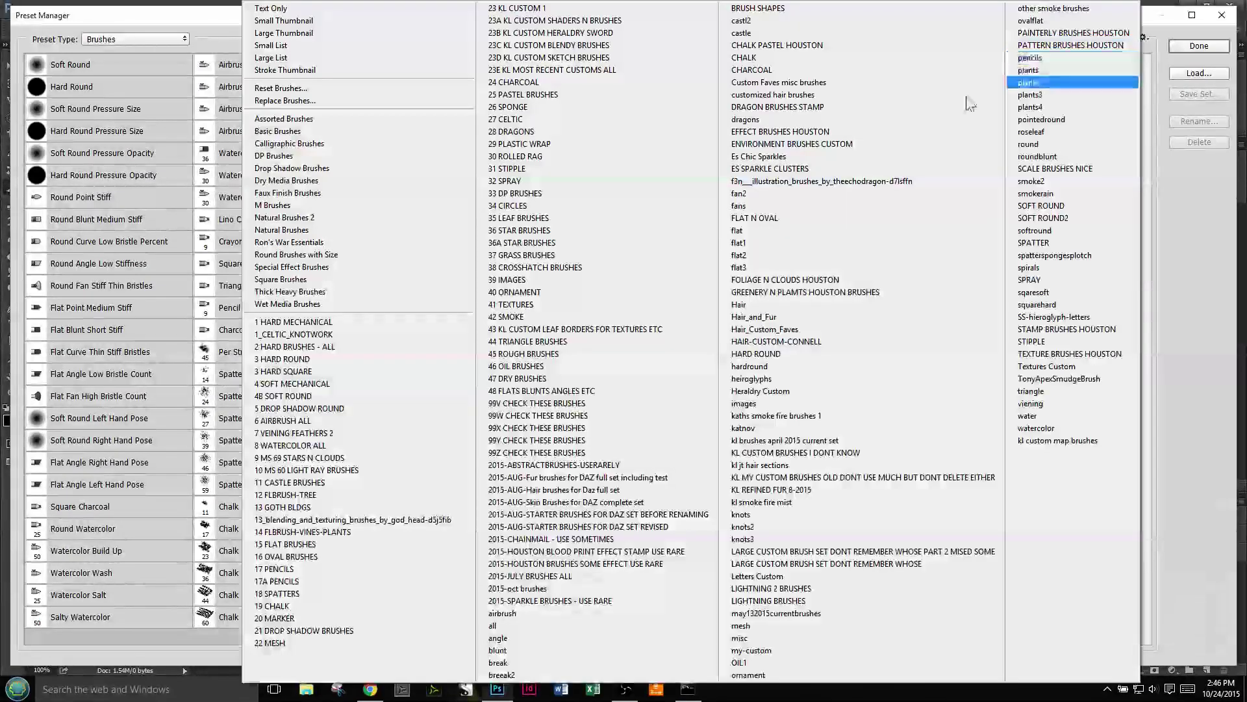
left_click(392, 72)
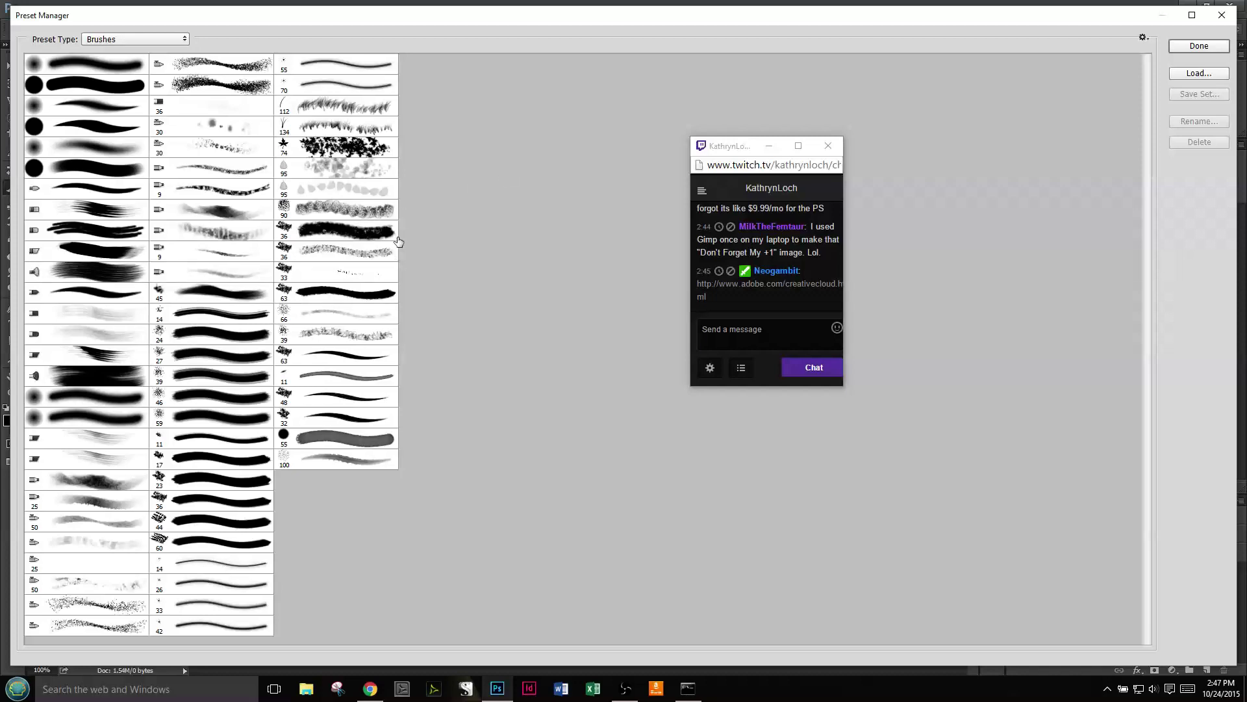
left_click(1144, 38)
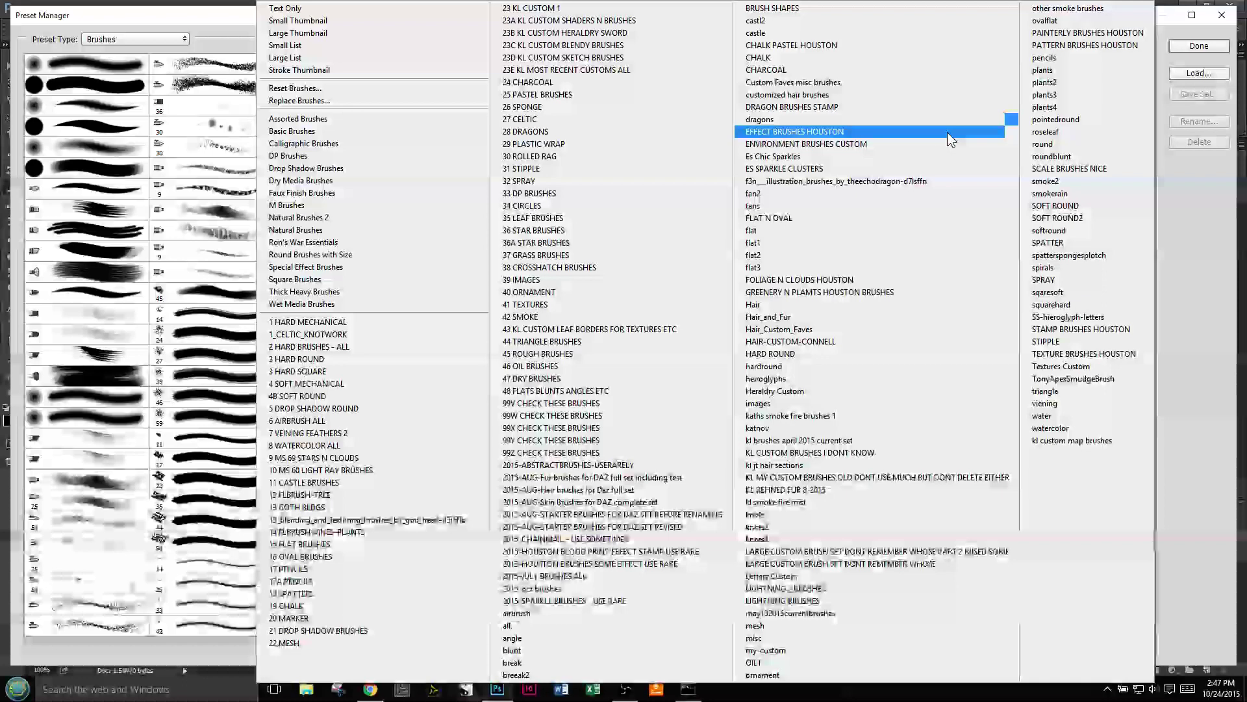
left_click(385, 70)
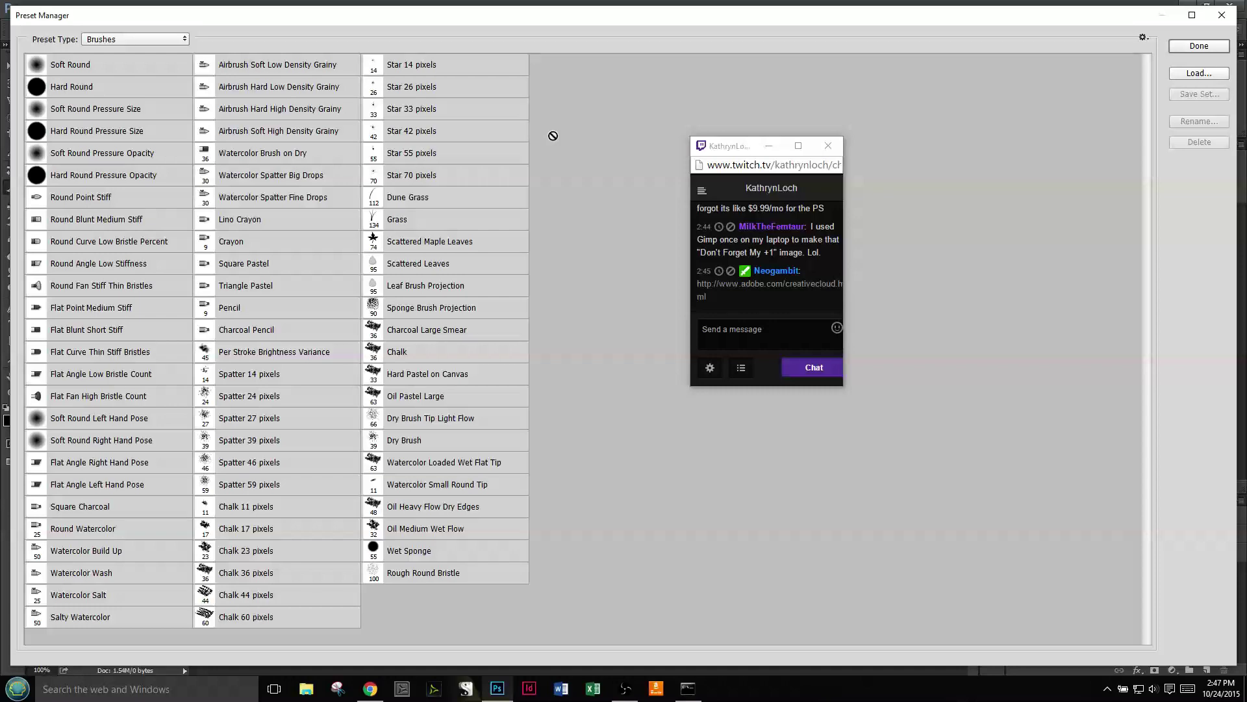
left_click(1144, 38)
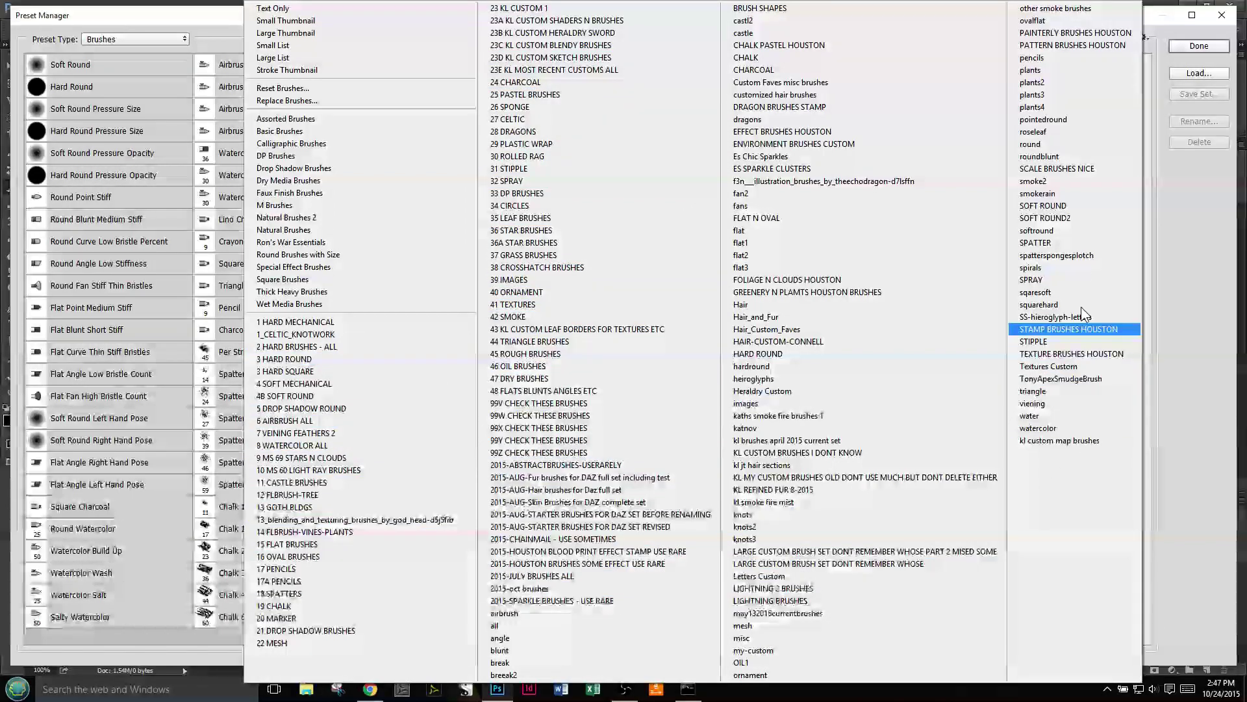
key("Escape")
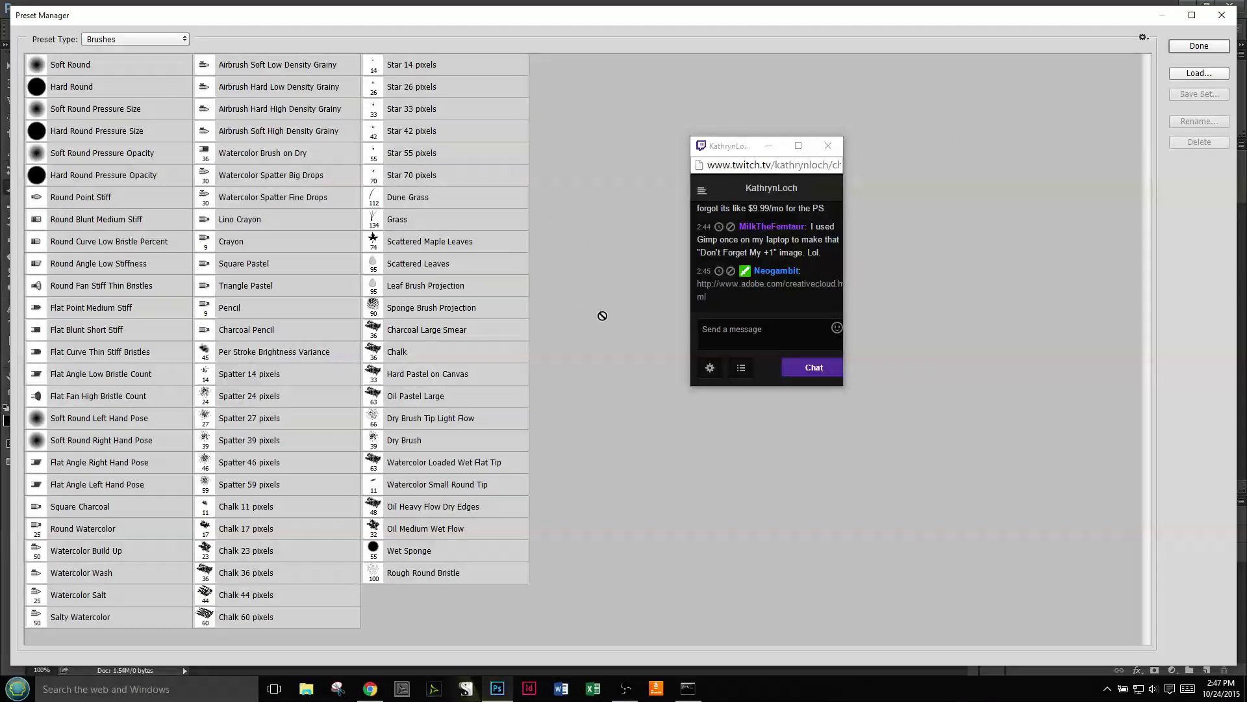
left_click(1202, 47)
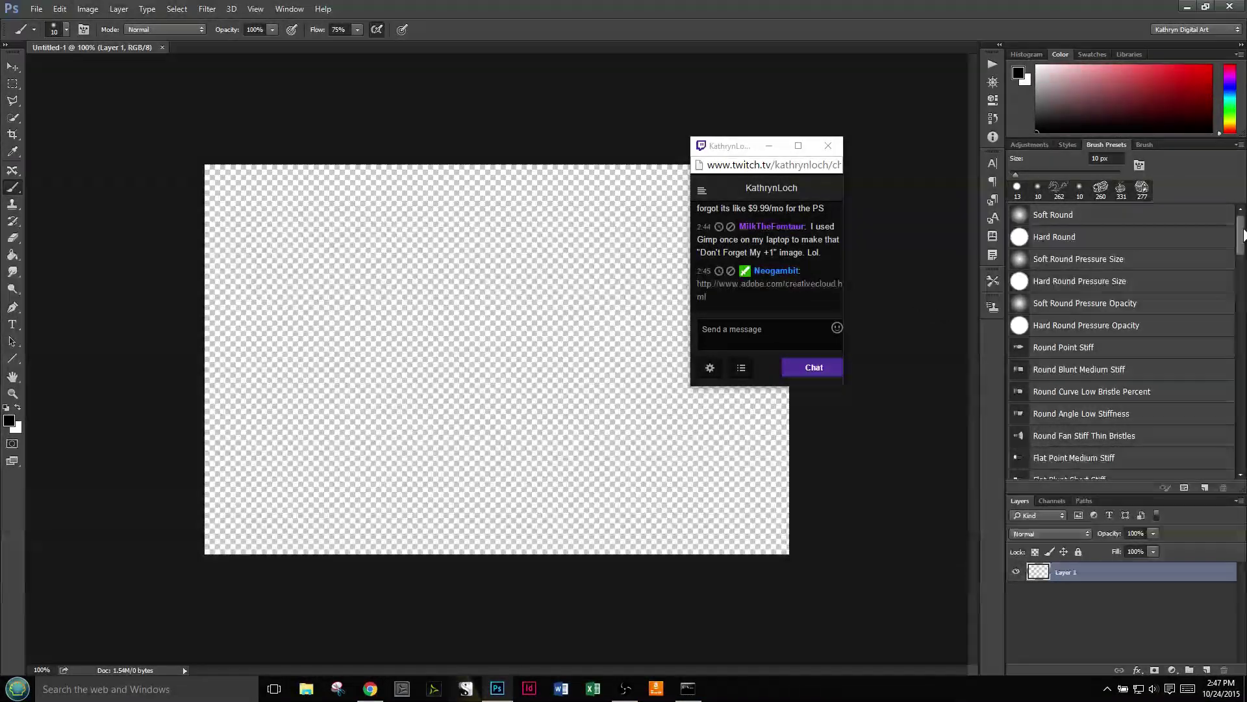
scroll(1242, 242, "down", 3)
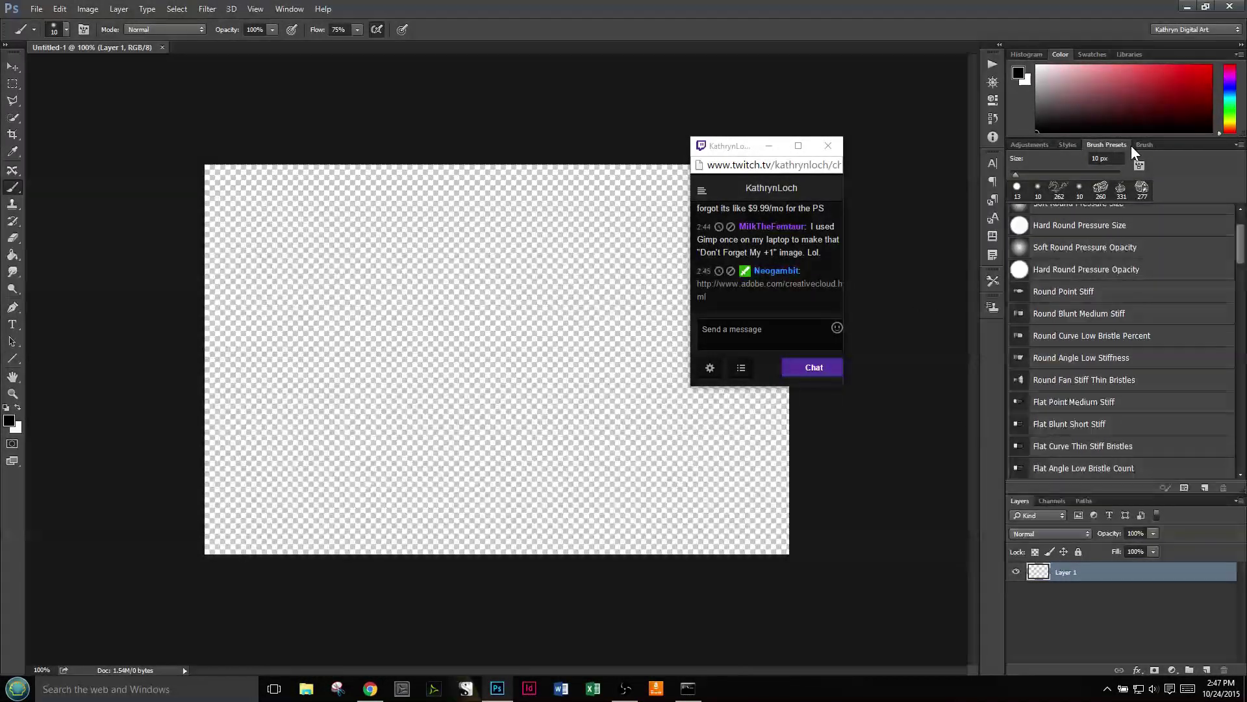
left_click(289, 8)
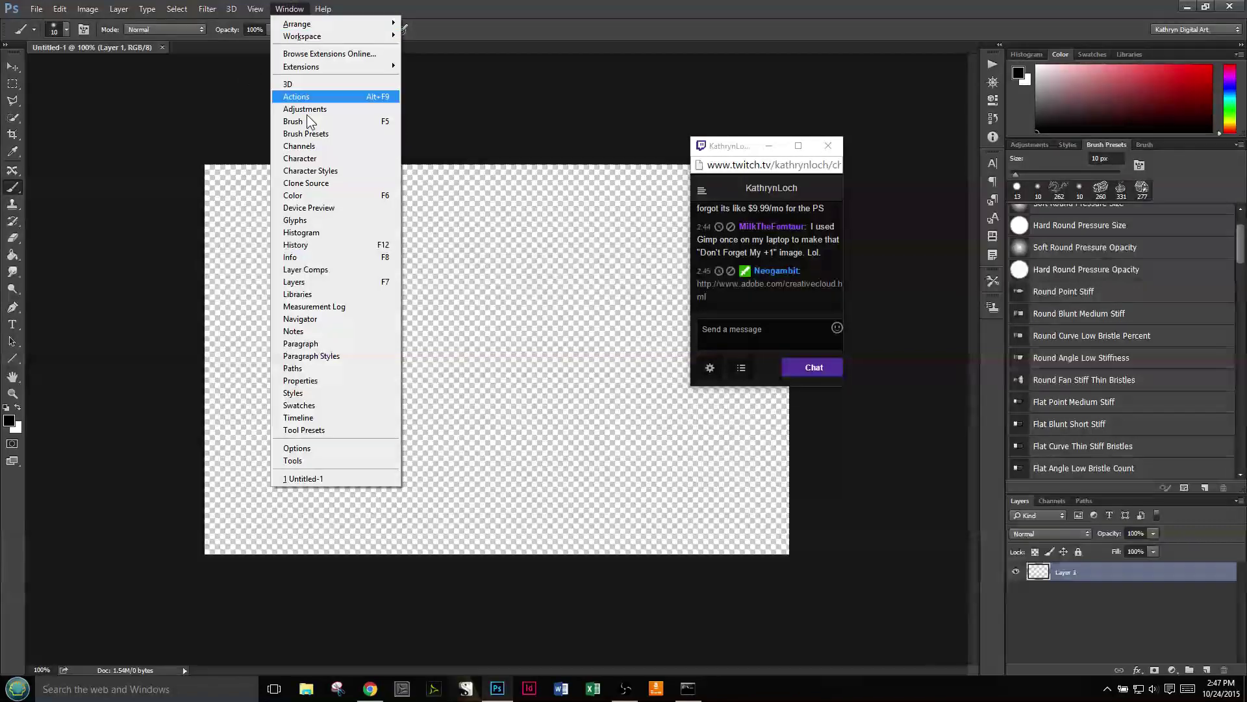
left_click(1127, 156)
left_click_drag(1243, 260, 1243, 449)
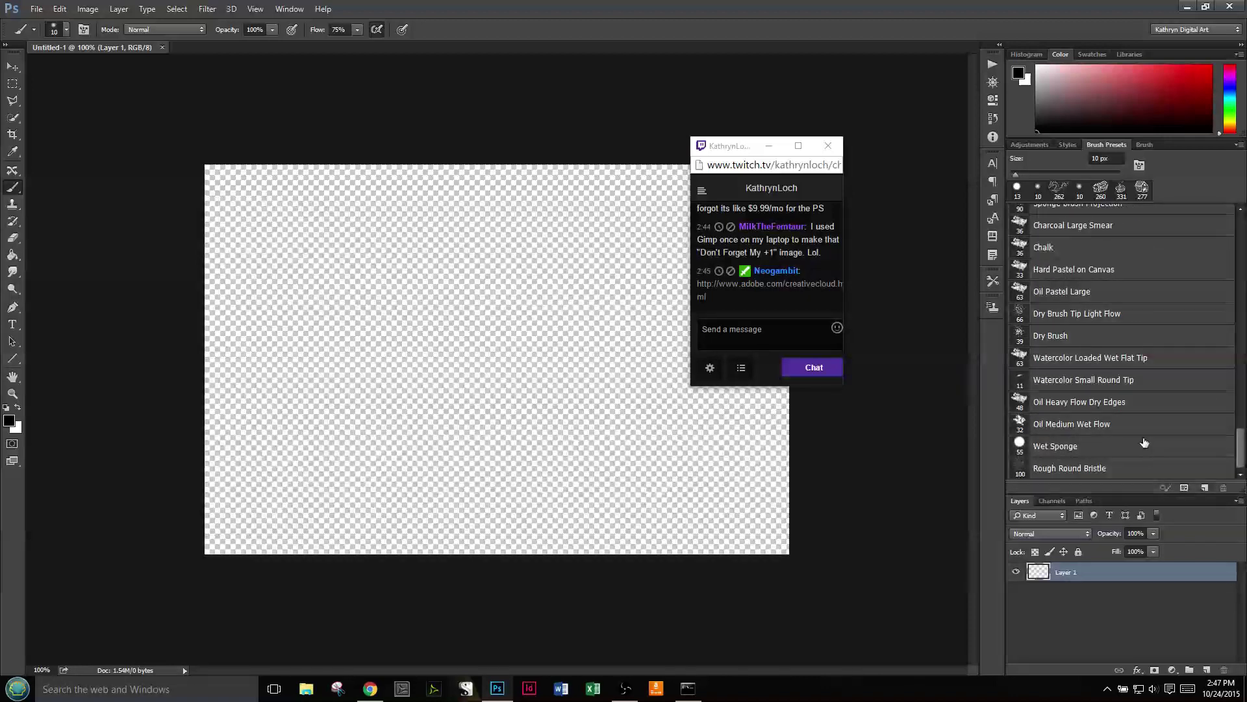
left_click(1214, 446)
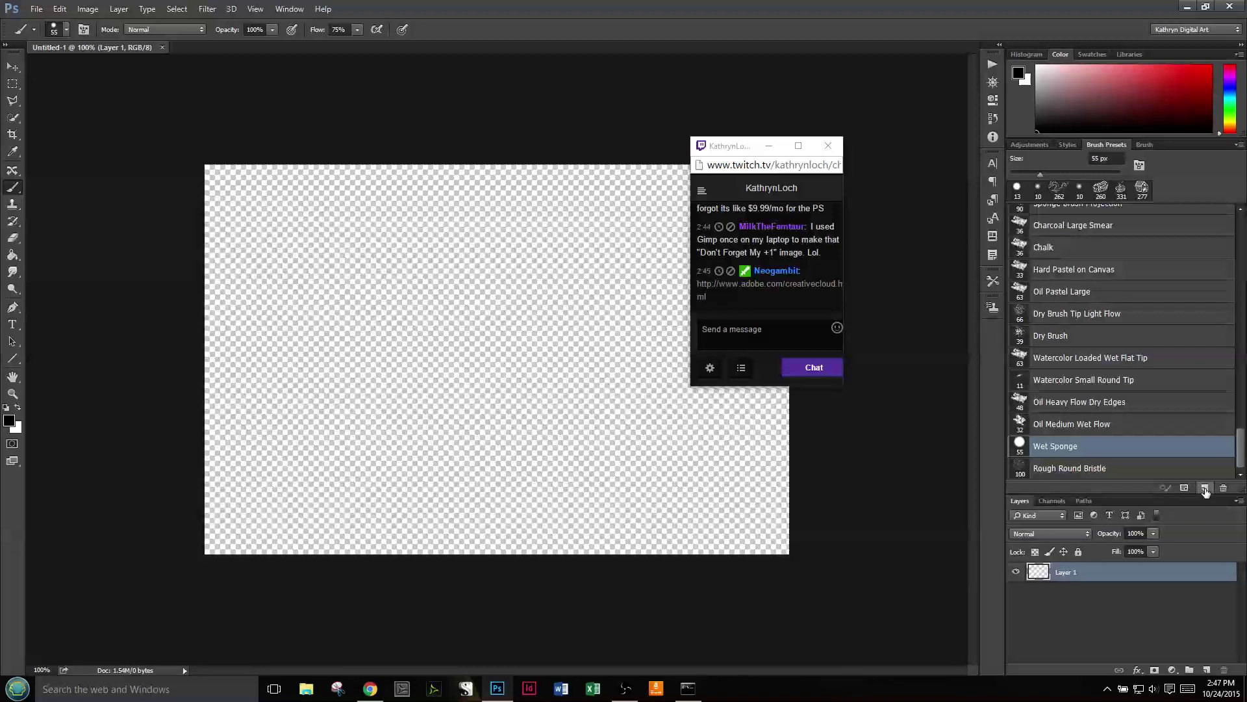
- Start a new brush preset and move the naming and chat windows out of the way
left_click(1205, 488)
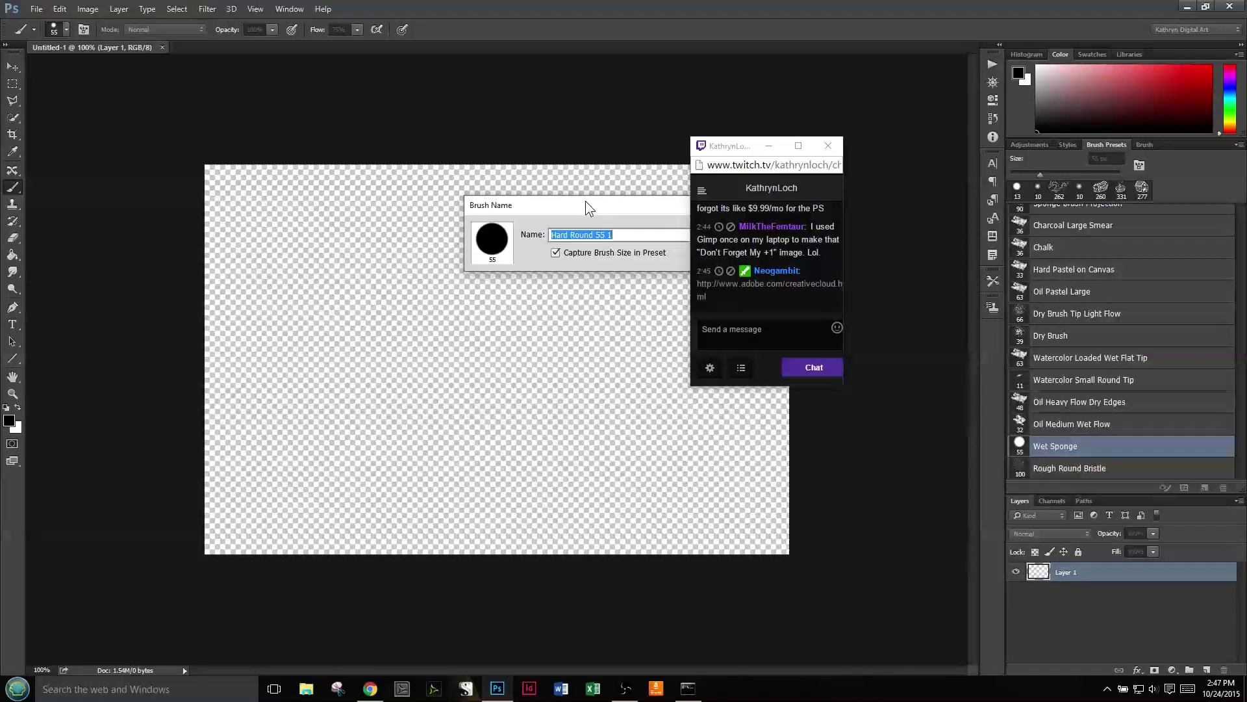
left_click_drag(586, 201, 416, 186)
left_click(754, 150)
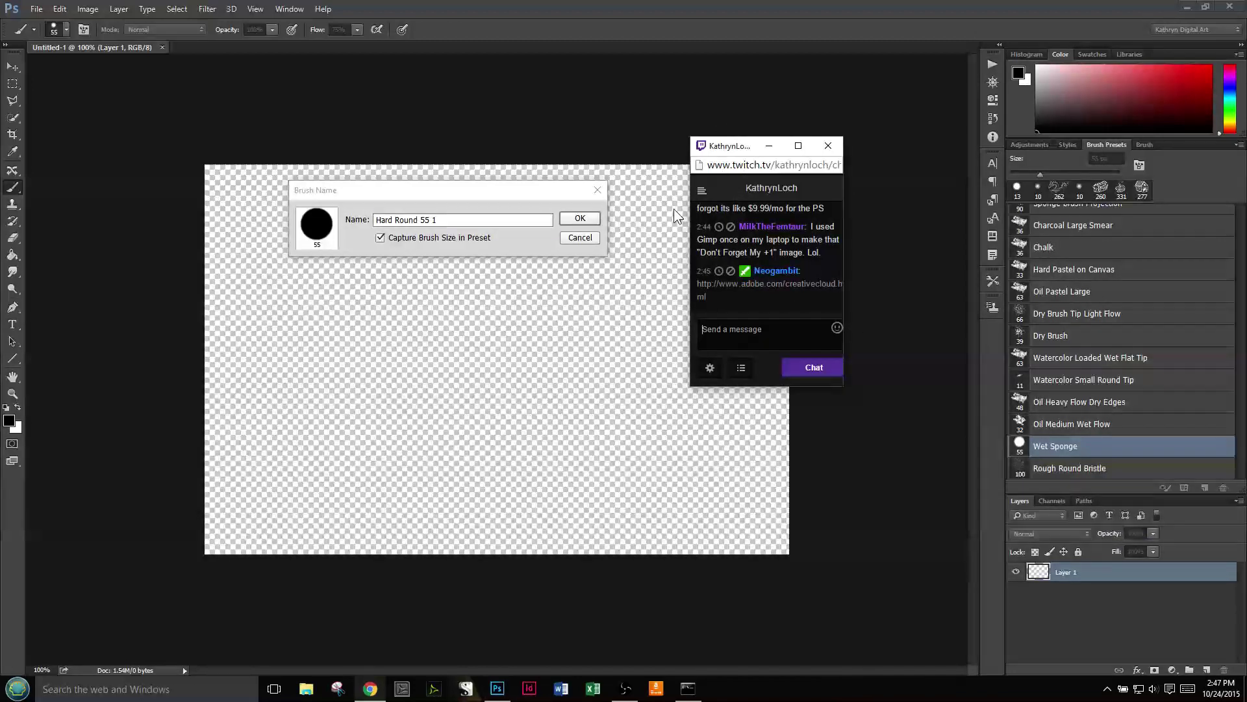
left_click_drag(730, 152, 75, 413)
left_click_drag(439, 191, 531, 195)
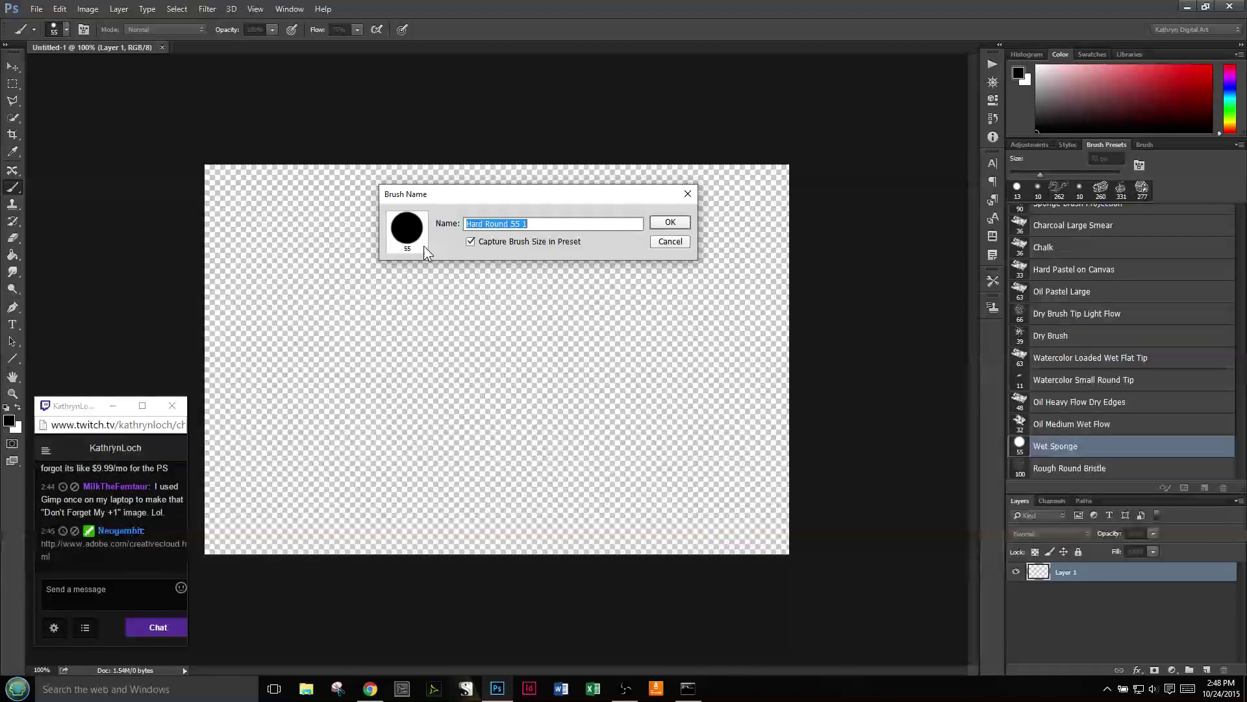
- Clear Capture Brush Size and name the preset <<<CUSTOM BRUSHES>>>
left_click(468, 241)
left_click(543, 226)
type("<<<")
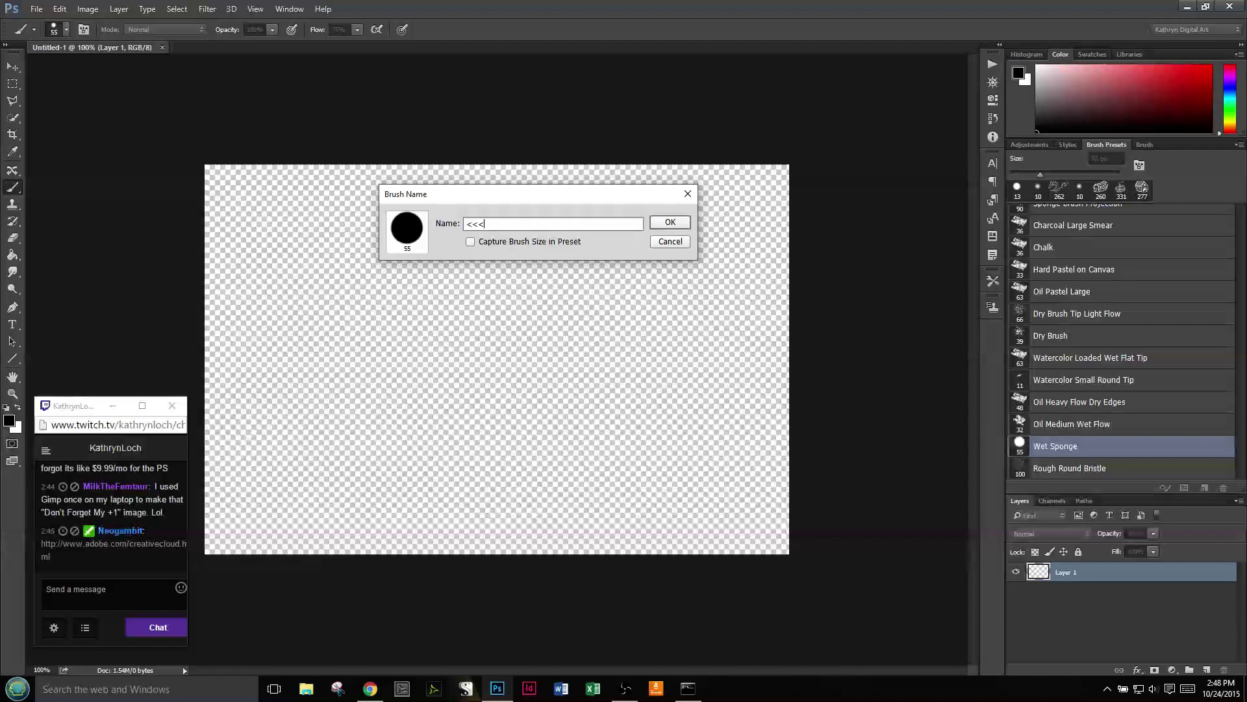
type("C")
type(">>>")
- Save the first <<<CUSTOM BRUSHES>>> divider and start a second preset excluding brush size
left_click(669, 222)
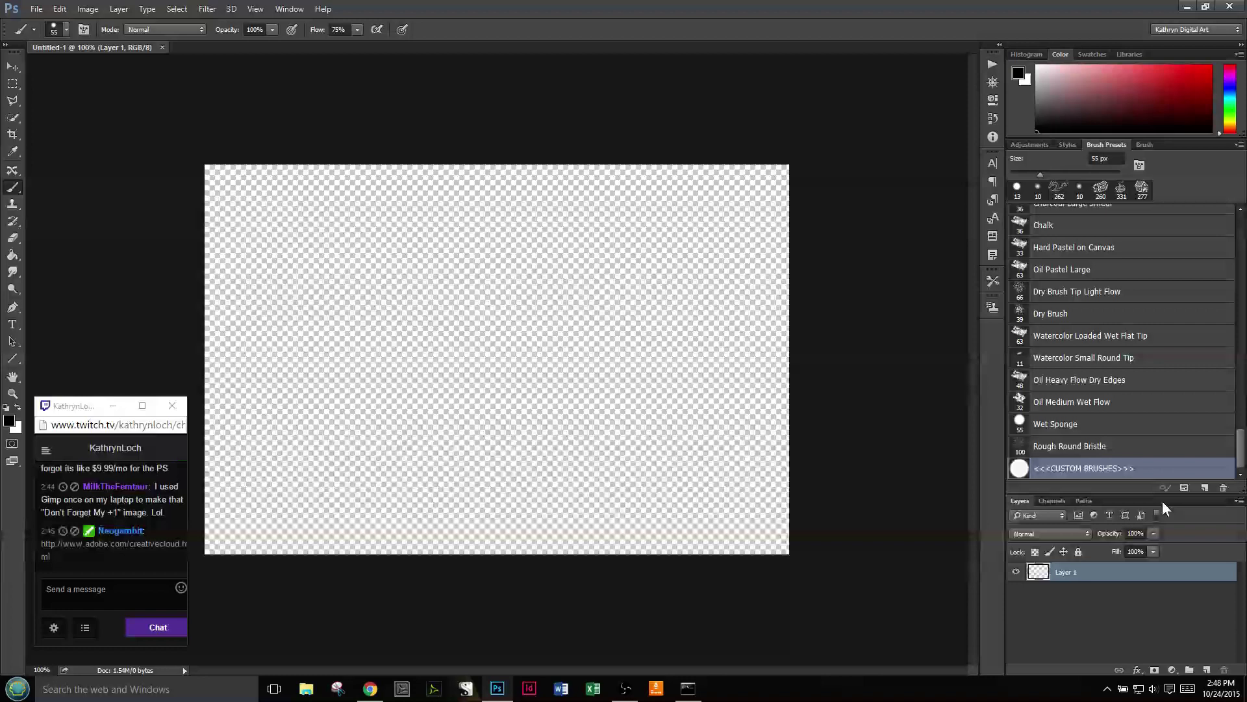
left_click(1204, 488)
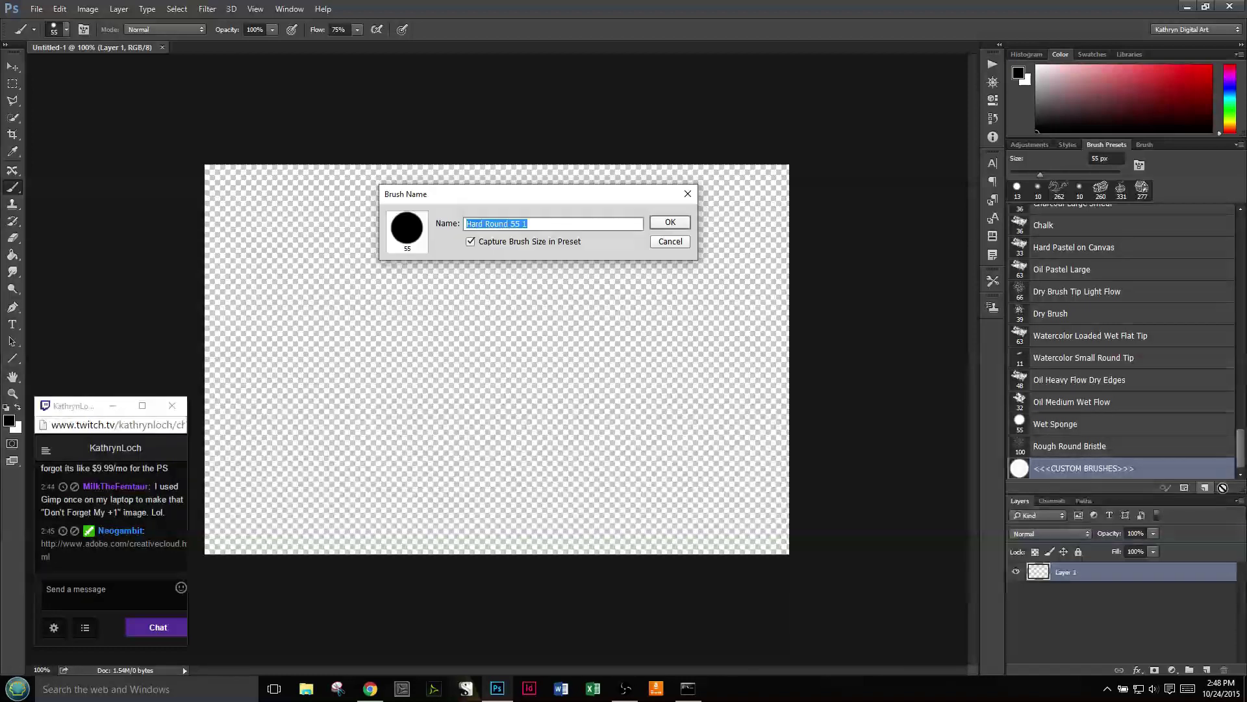
left_click(472, 242)
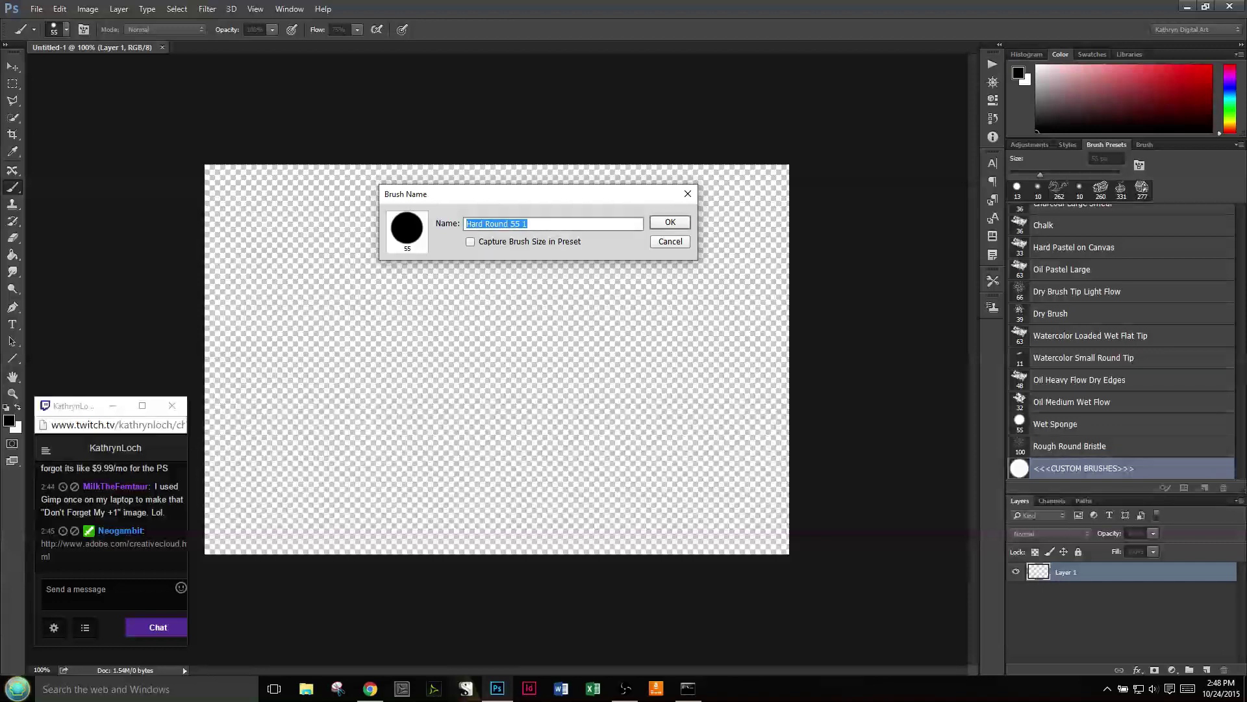
- Name the second preset <<<CUSTOM BRUSHES>>>, fixing typos, and confirm it
type("<<<")
key("BackSpace")
key("BackSpace")
key("BackSpace")
type("AL")
key("BackSpace")
type("RUSHES>>>")
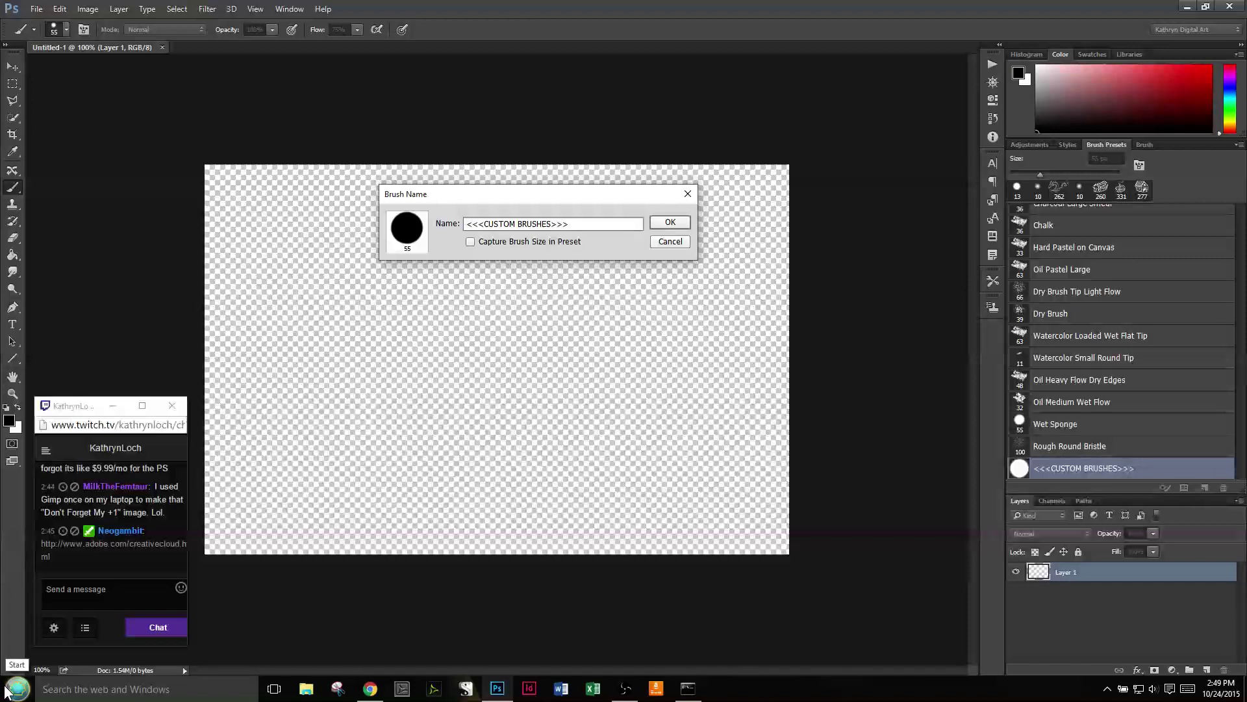
key("Return")
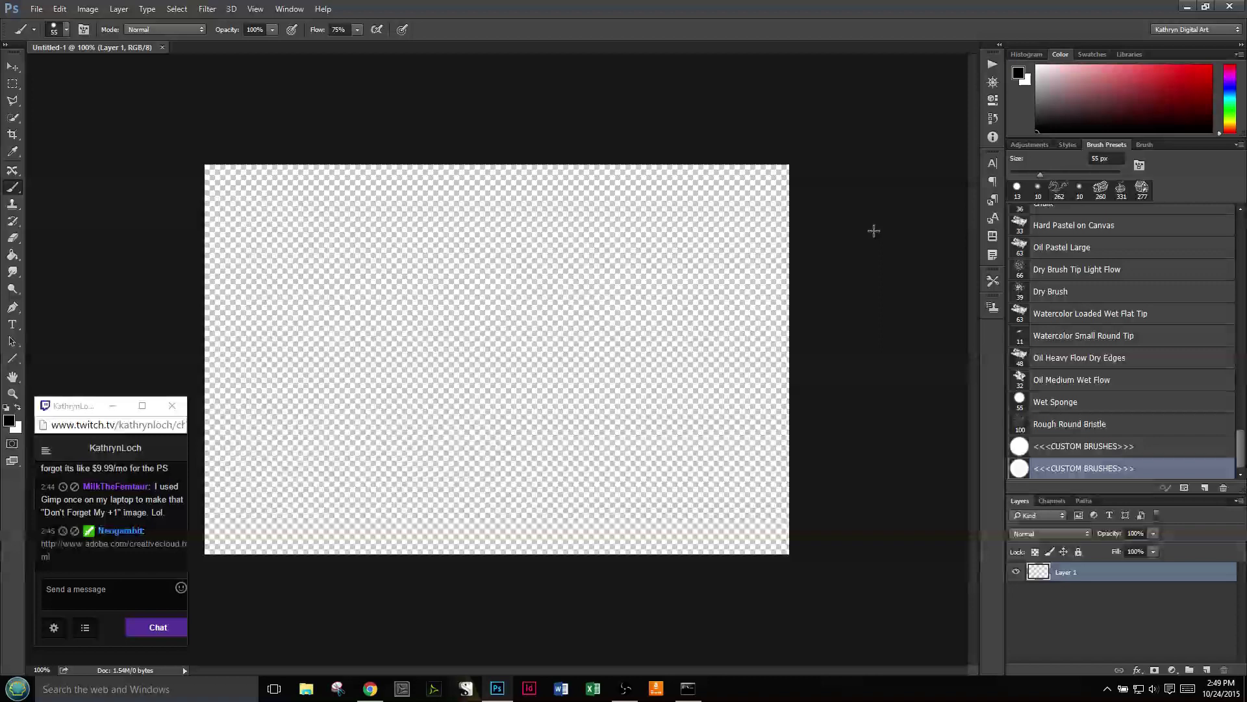
- In the Preset Manager, select the first divider preset and bring up the Load window for brush sets
left_click(1184, 487)
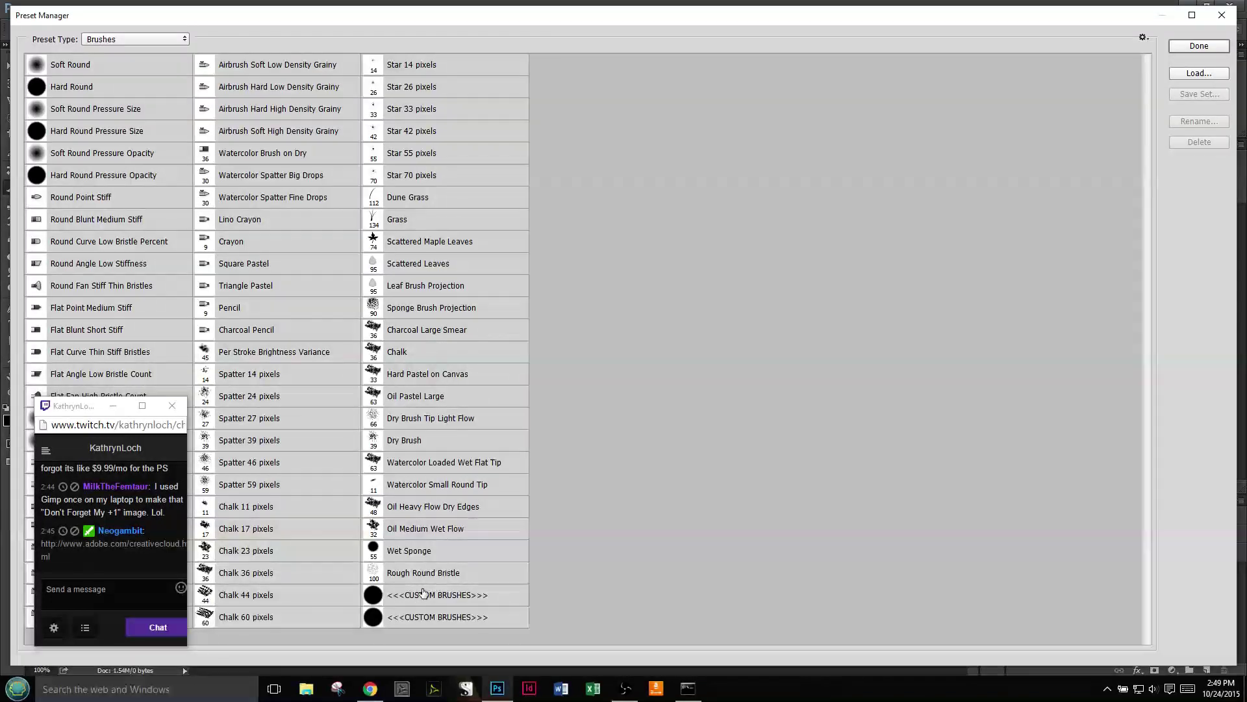
mouse_move(419, 595)
left_mouse_down()
mouse_move(754, 524)
mouse_move(428, 629)
mouse_move(499, 630)
left_mouse_up()
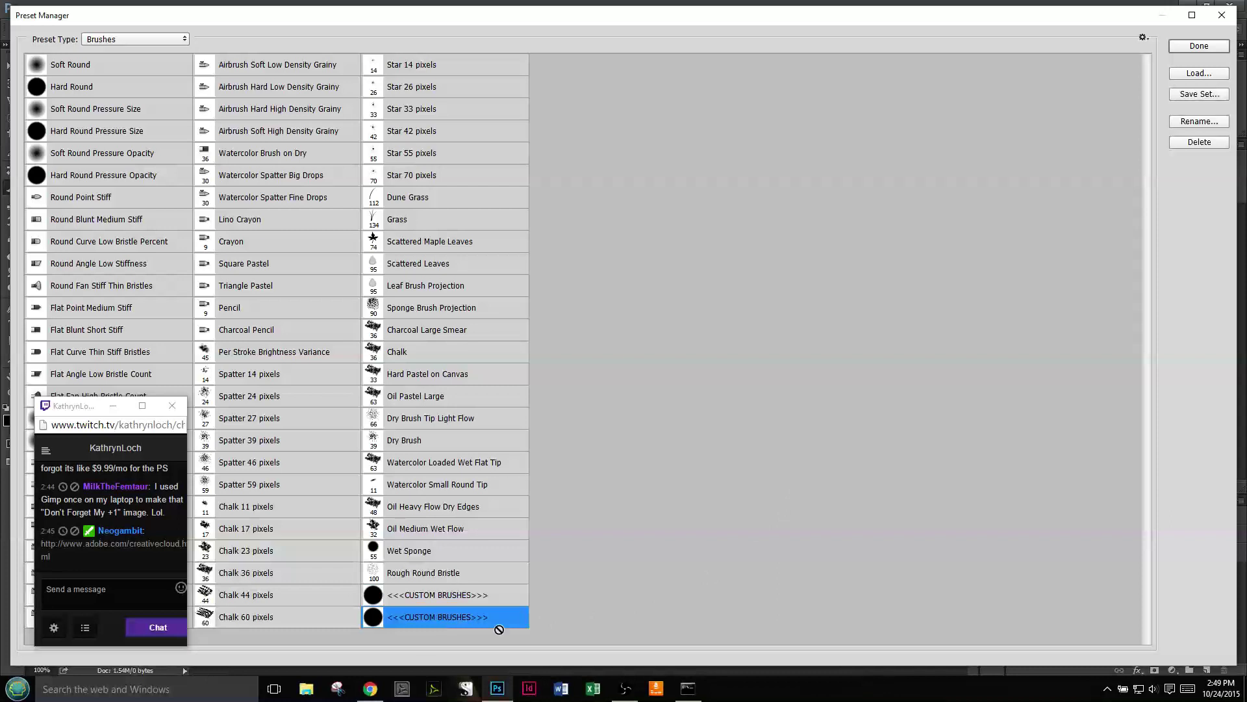
left_click(448, 598)
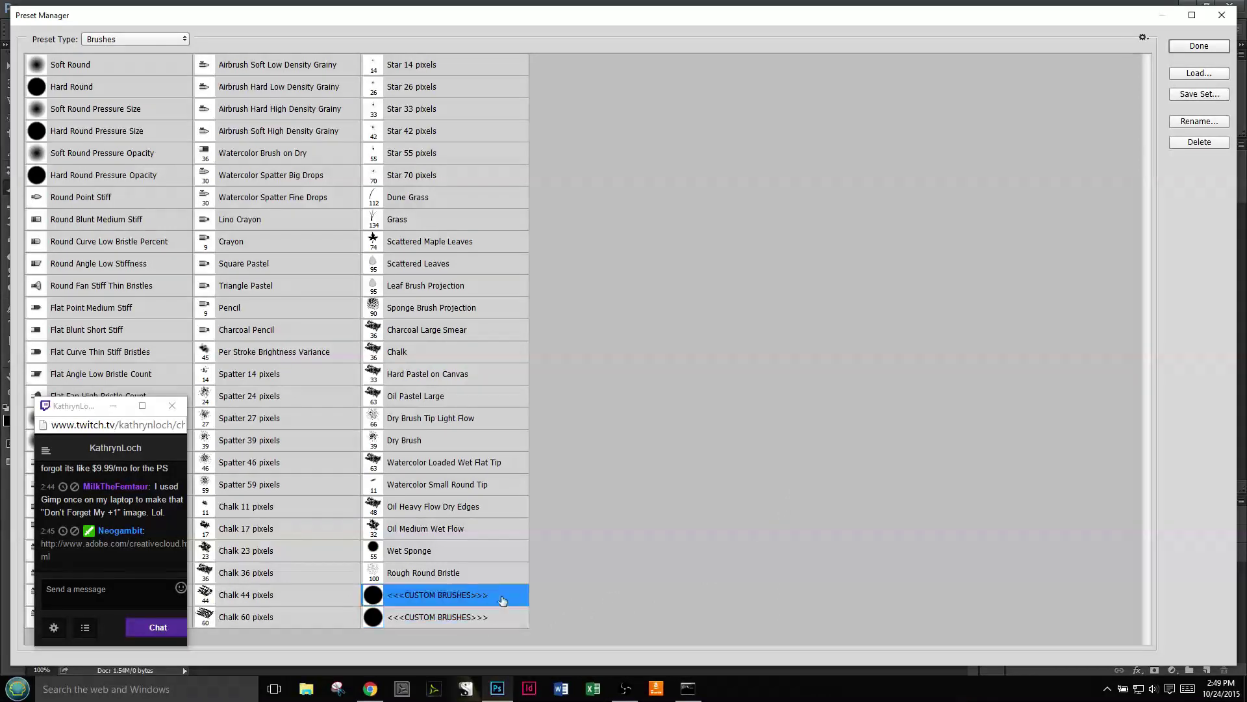
right_click(440, 596)
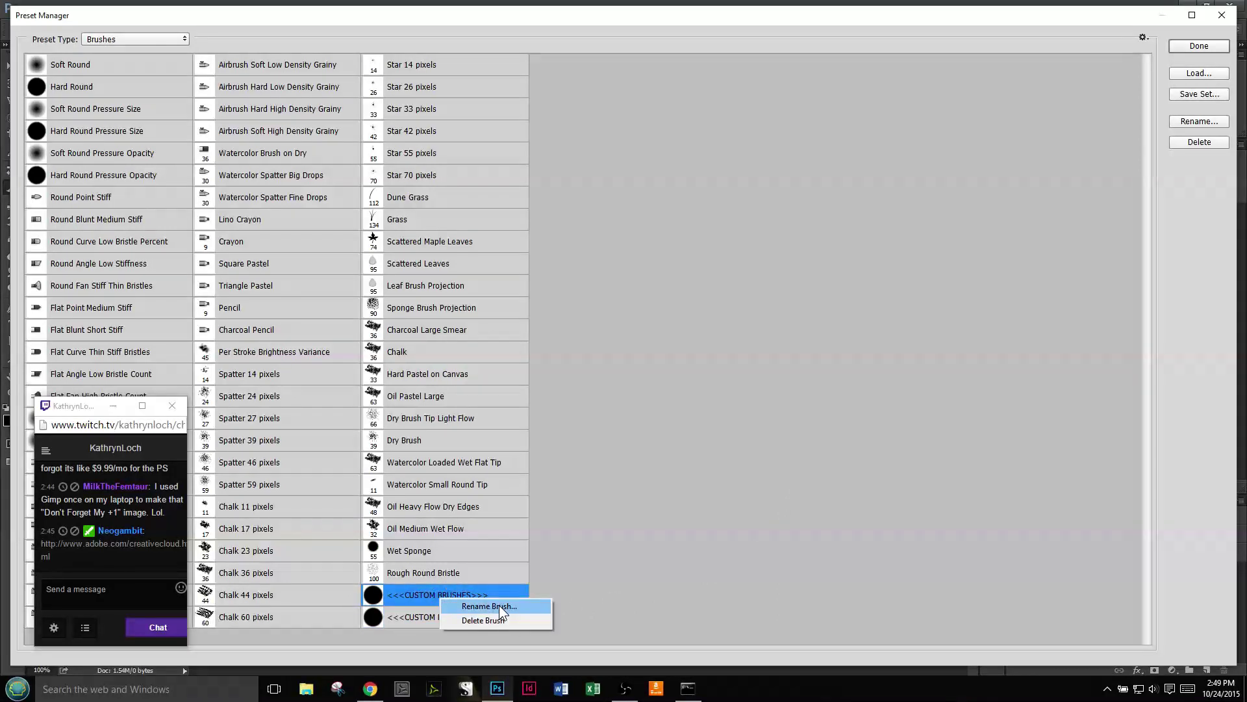
left_click(412, 596)
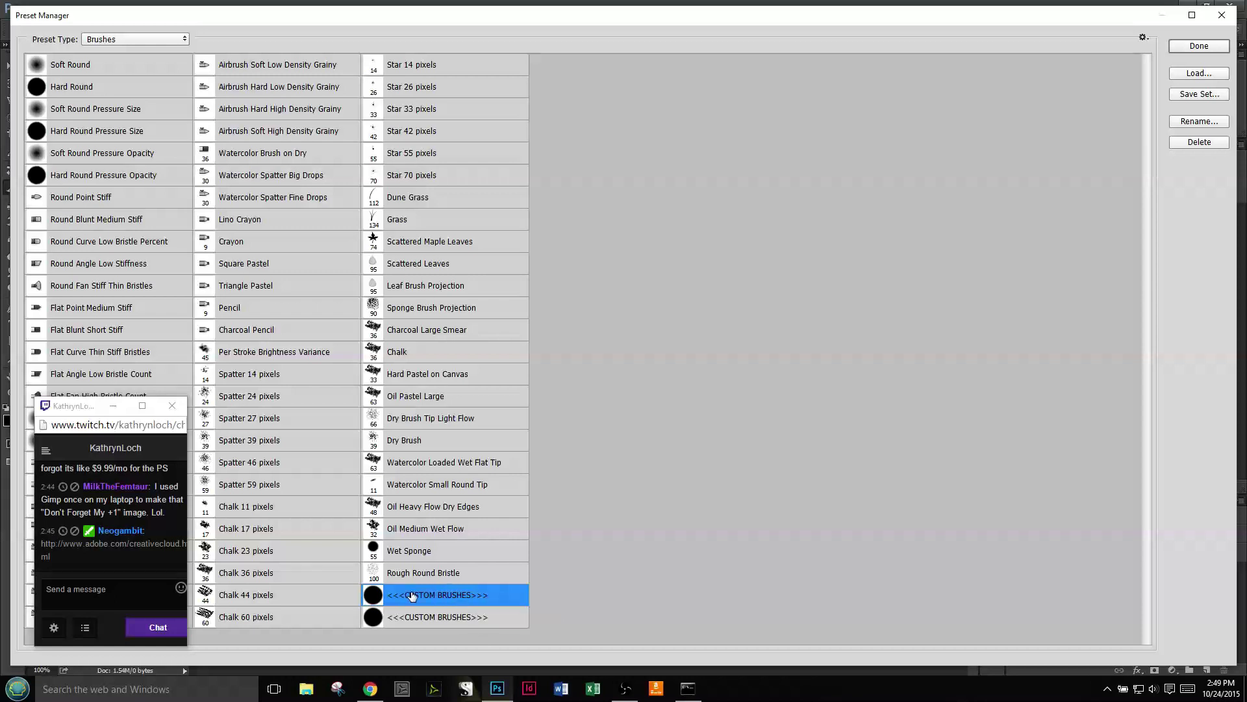
left_click(1188, 73)
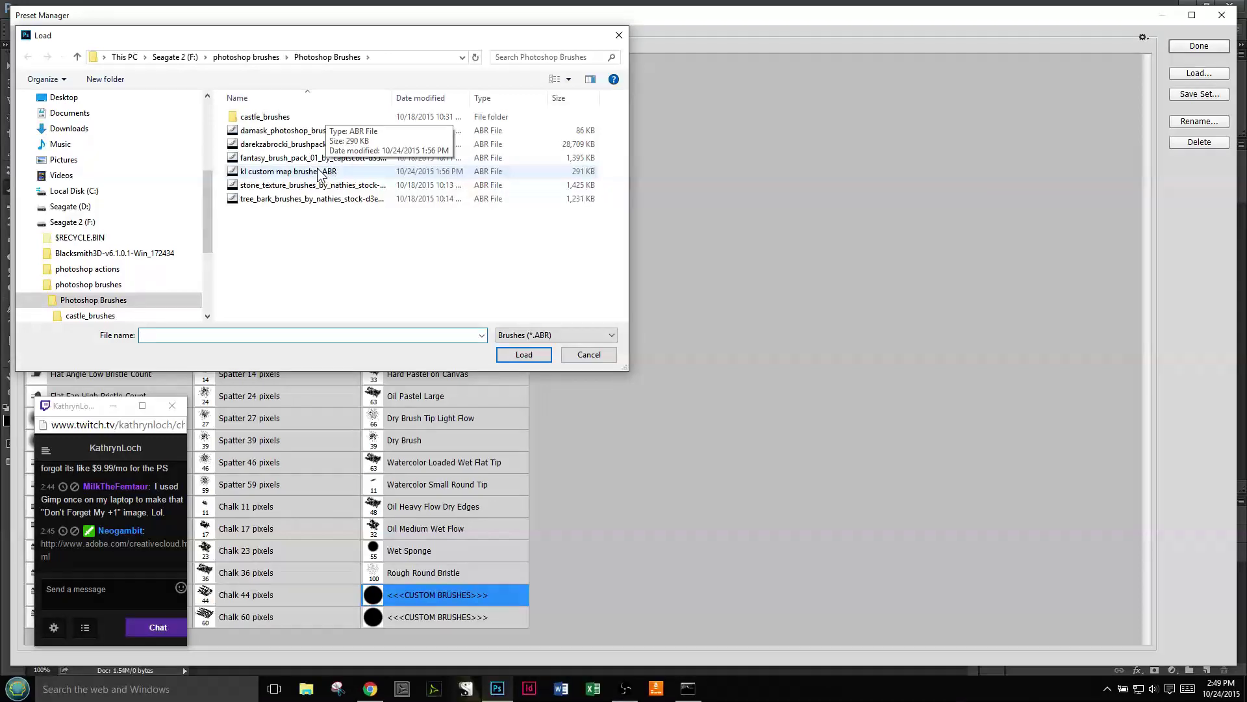
- Load the kl custom map brushes.ABR set
left_click(319, 172)
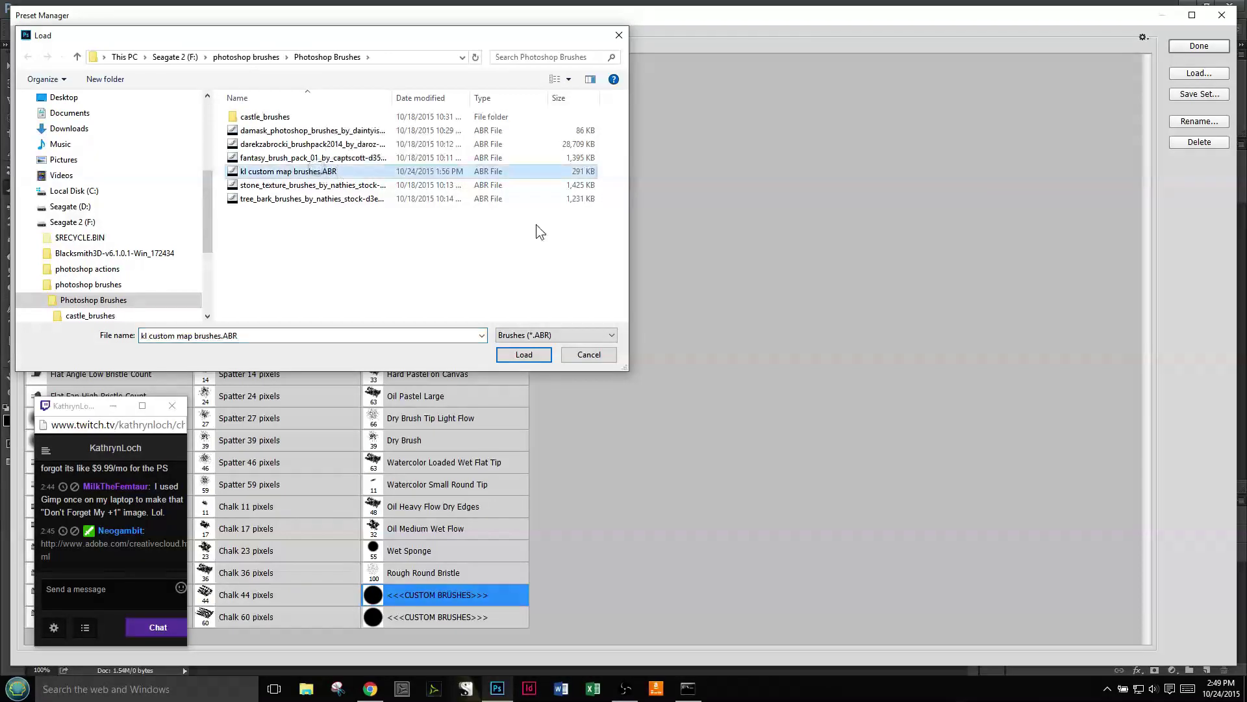
left_click(511, 356)
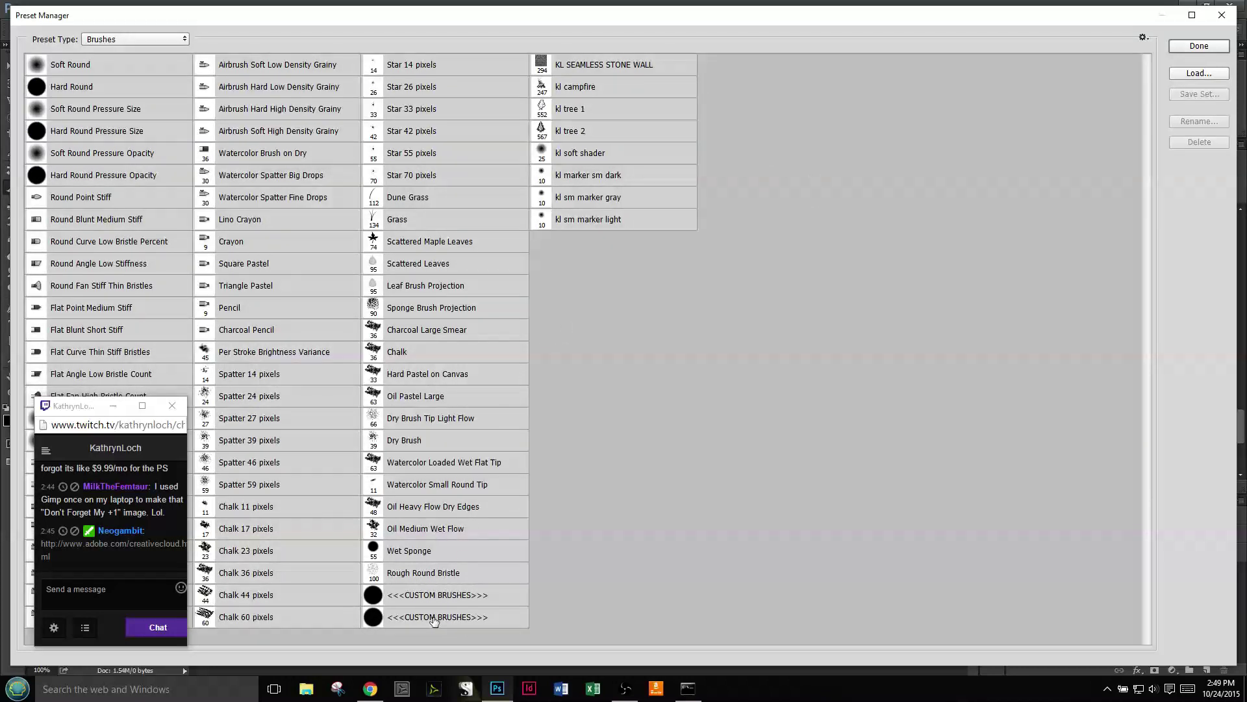
- Rename the first divider preset to <<<KL CUSTOM BRUSHES>>> by inserting KL
left_click(448, 595)
mouse_move(455, 618)
left_mouse_down()
mouse_move(534, 448)
mouse_move(453, 615)
left_mouse_up()
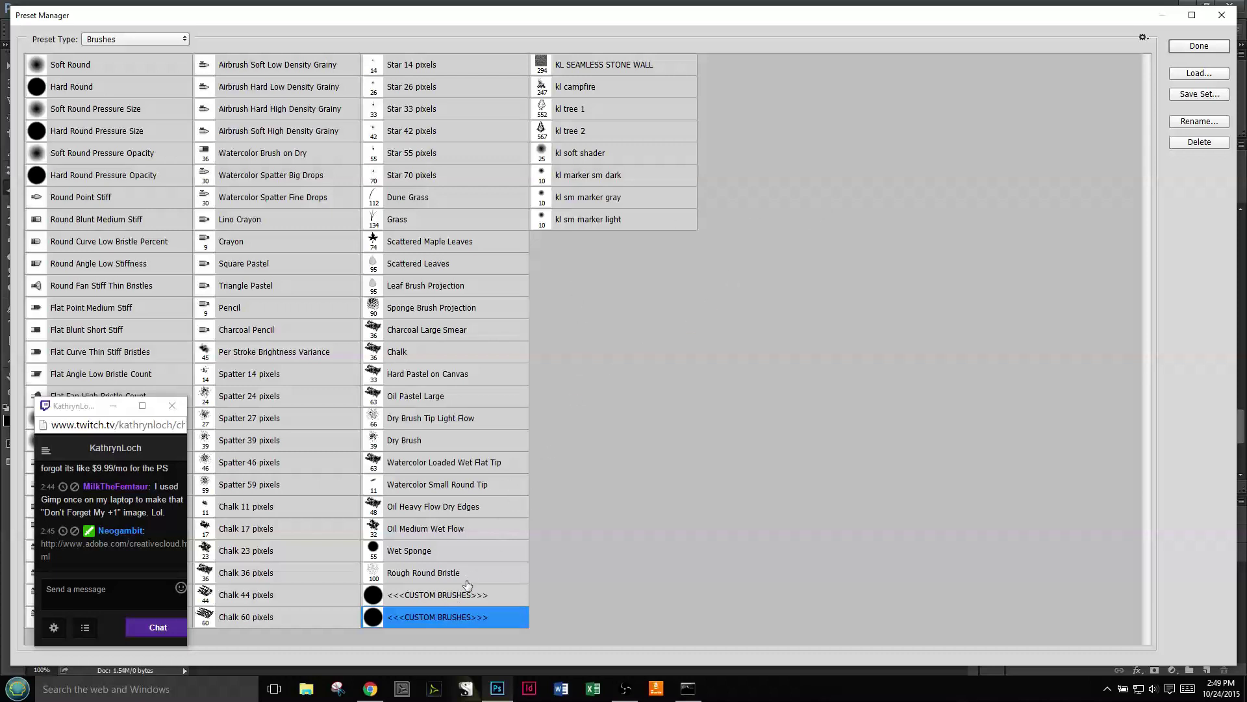
right_click(459, 597)
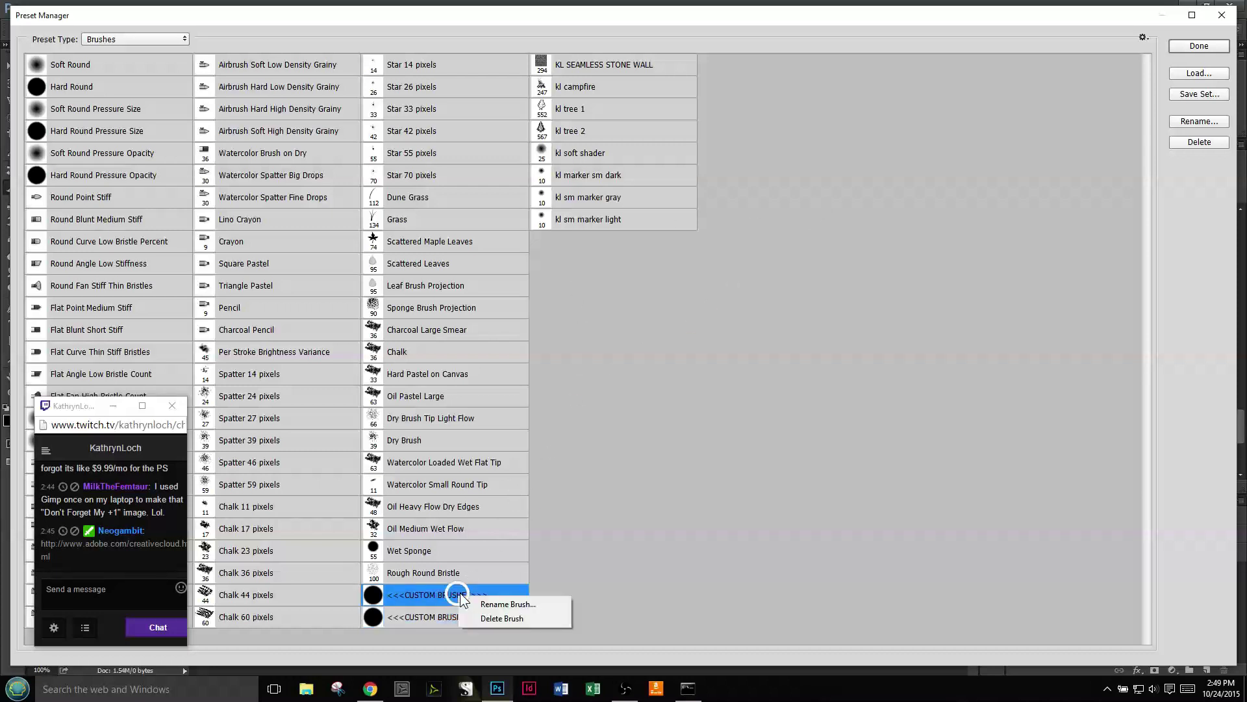
left_click(500, 605)
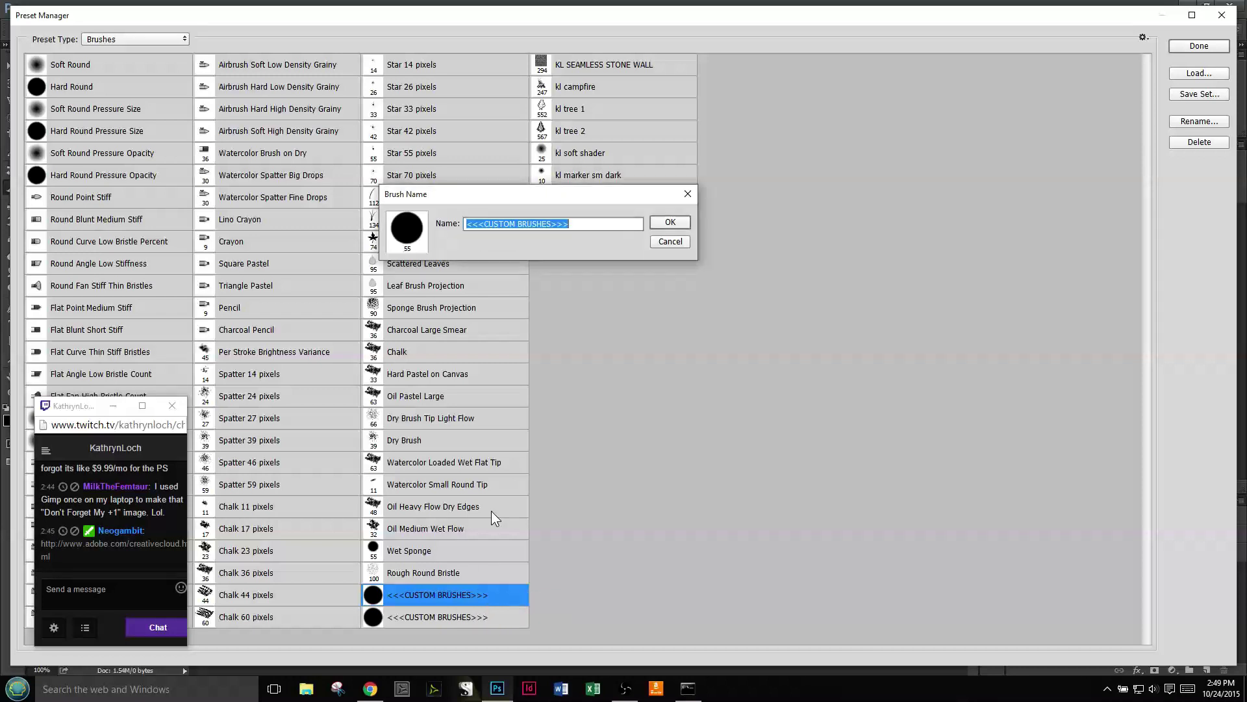
left_click(542, 224)
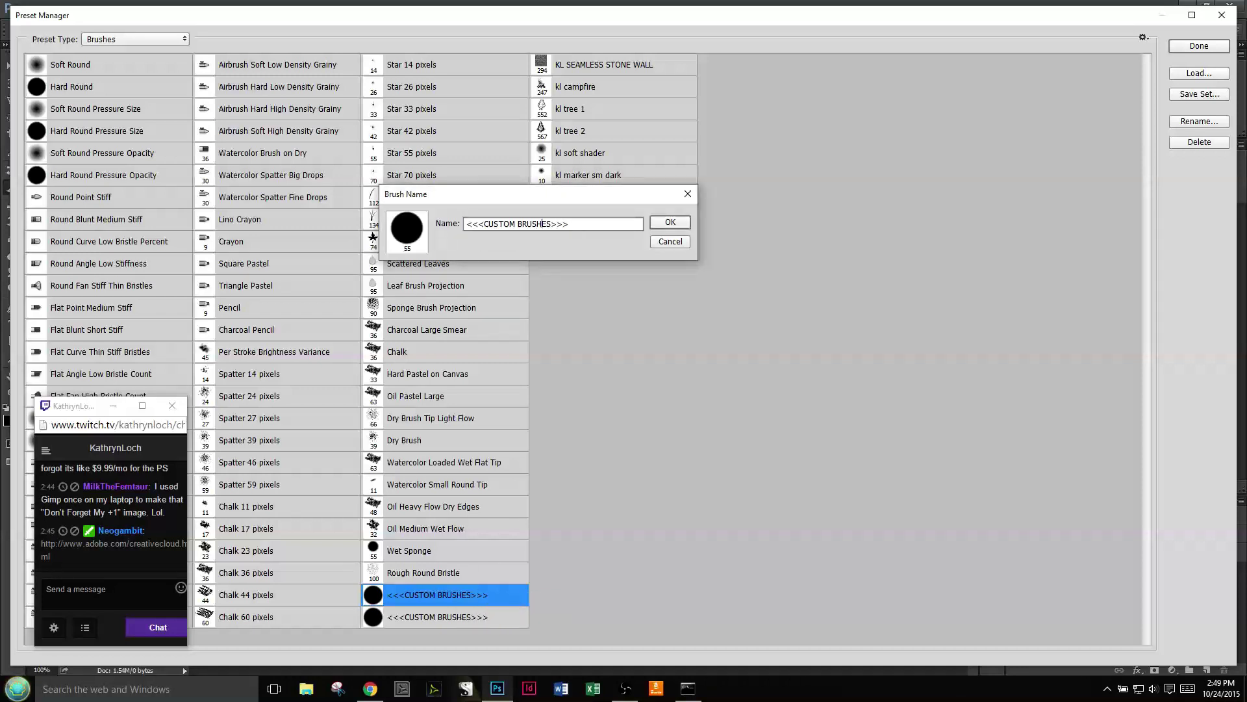
type("KL")
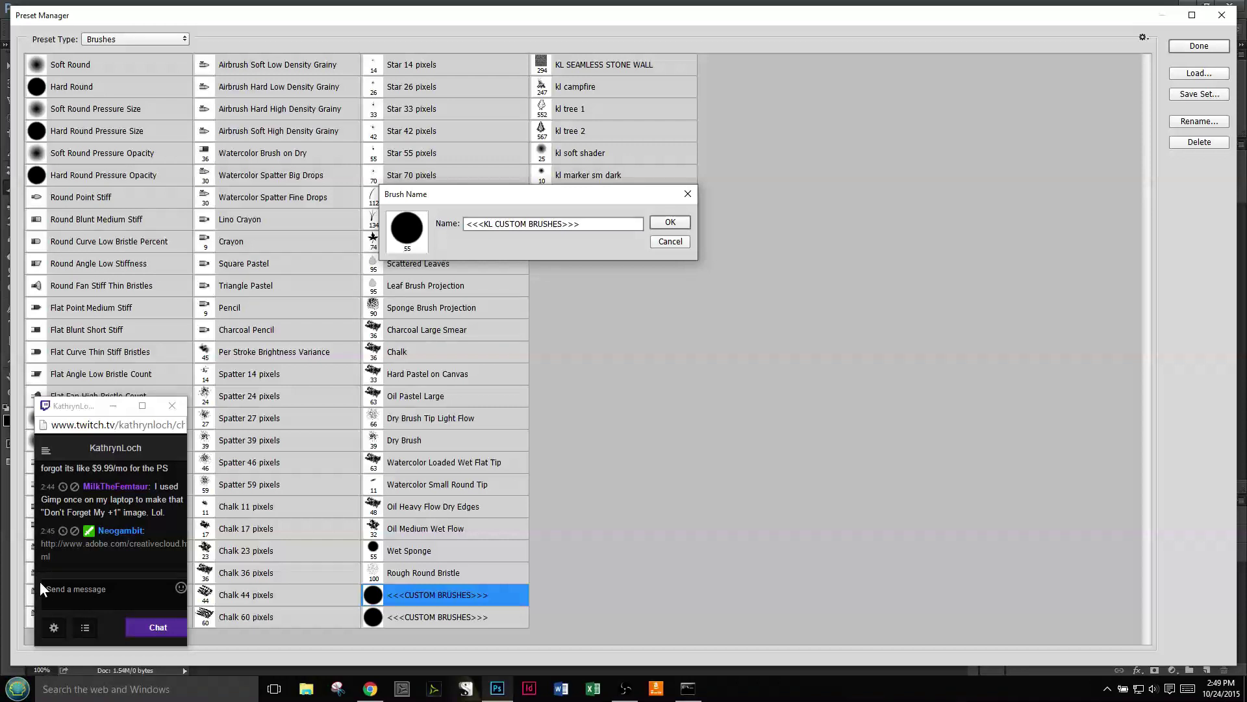
left_click(681, 227)
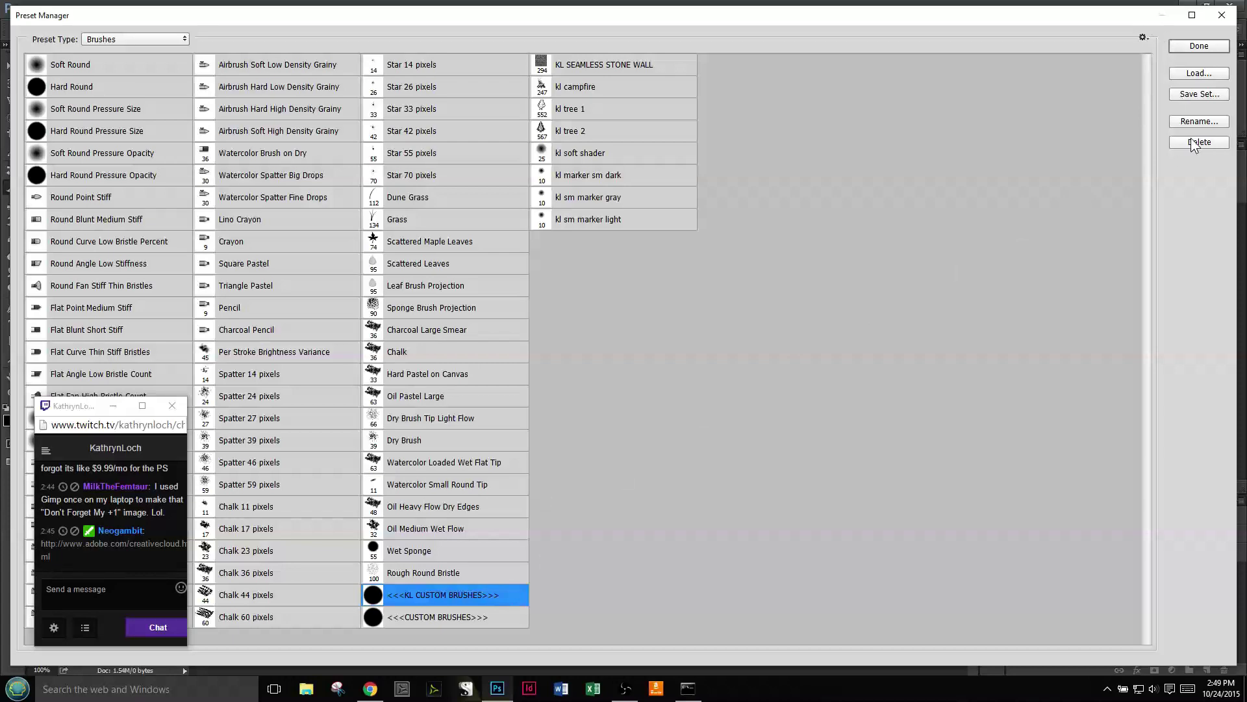
- Load the damask_photoshop_brushes set and drag the second divider just above Sampled Brush 1
left_click(1200, 74)
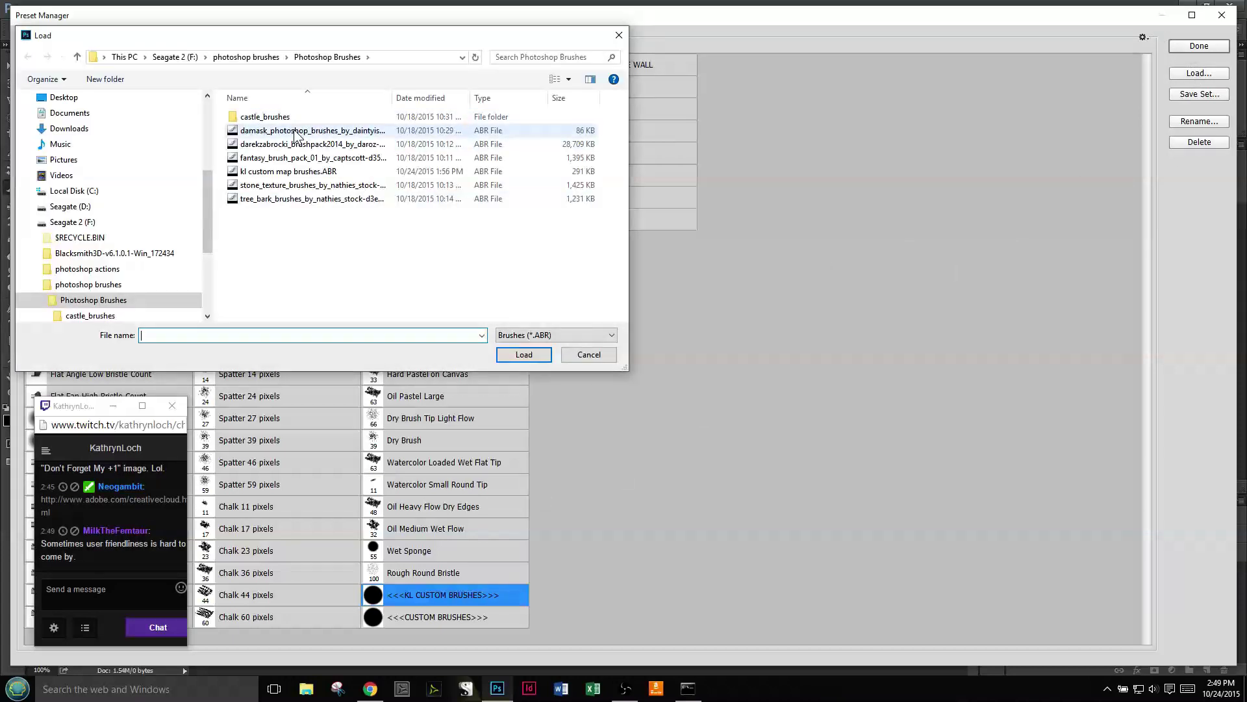
left_click(297, 133)
left_click(518, 355)
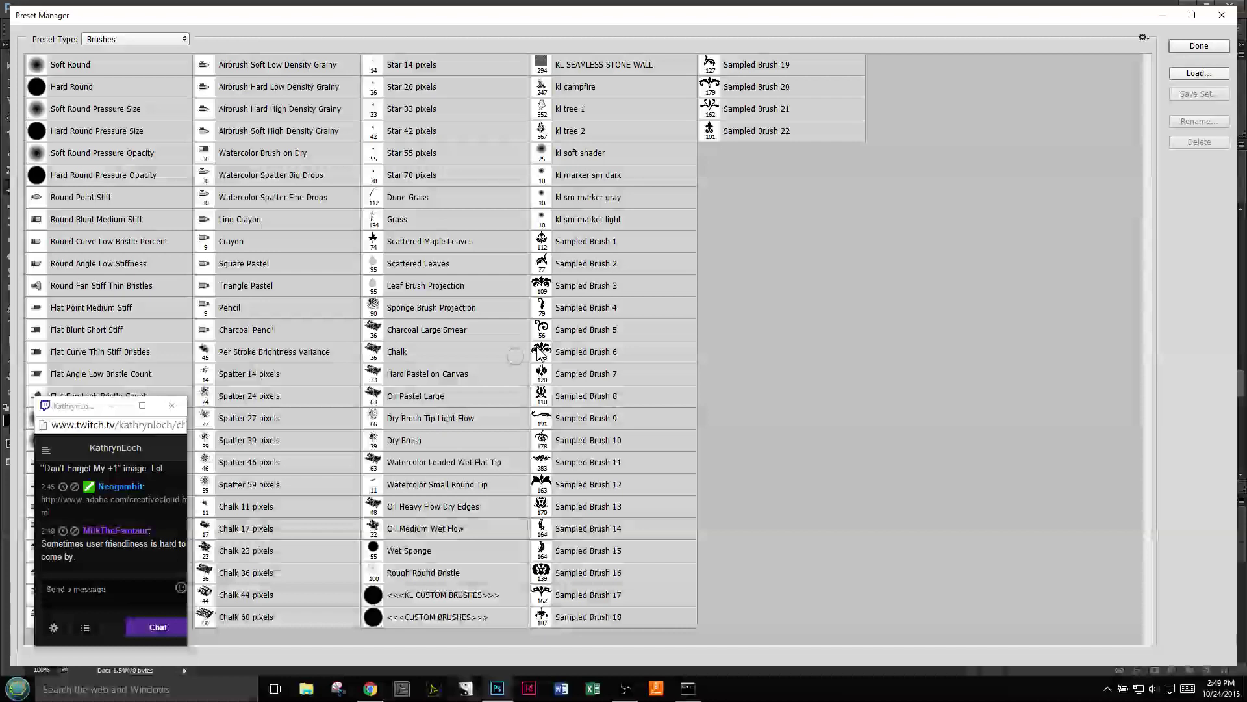
mouse_move(429, 618)
left_mouse_down()
mouse_move(480, 611)
mouse_move(626, 373)
mouse_move(627, 174)
mouse_move(626, 238)
left_mouse_up()
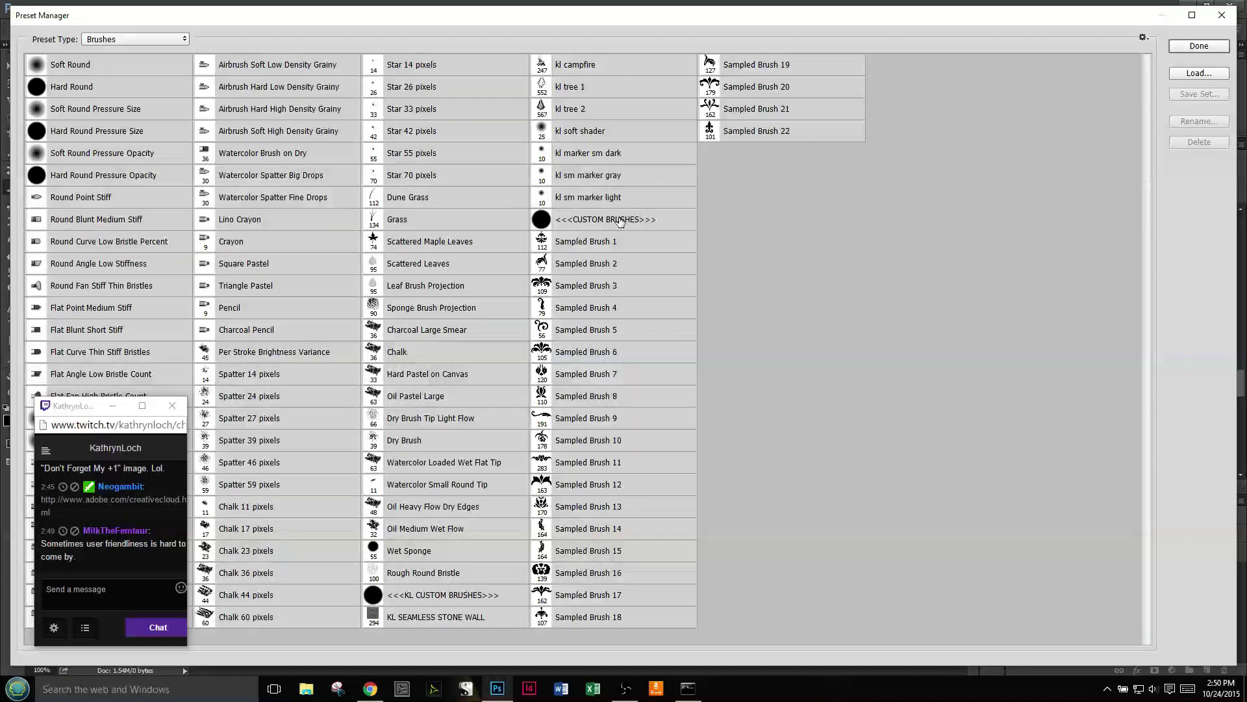
- Rename the second divider to <<<DOWNLOADED CUSTOM BRUSHES>>>
right_click(619, 219)
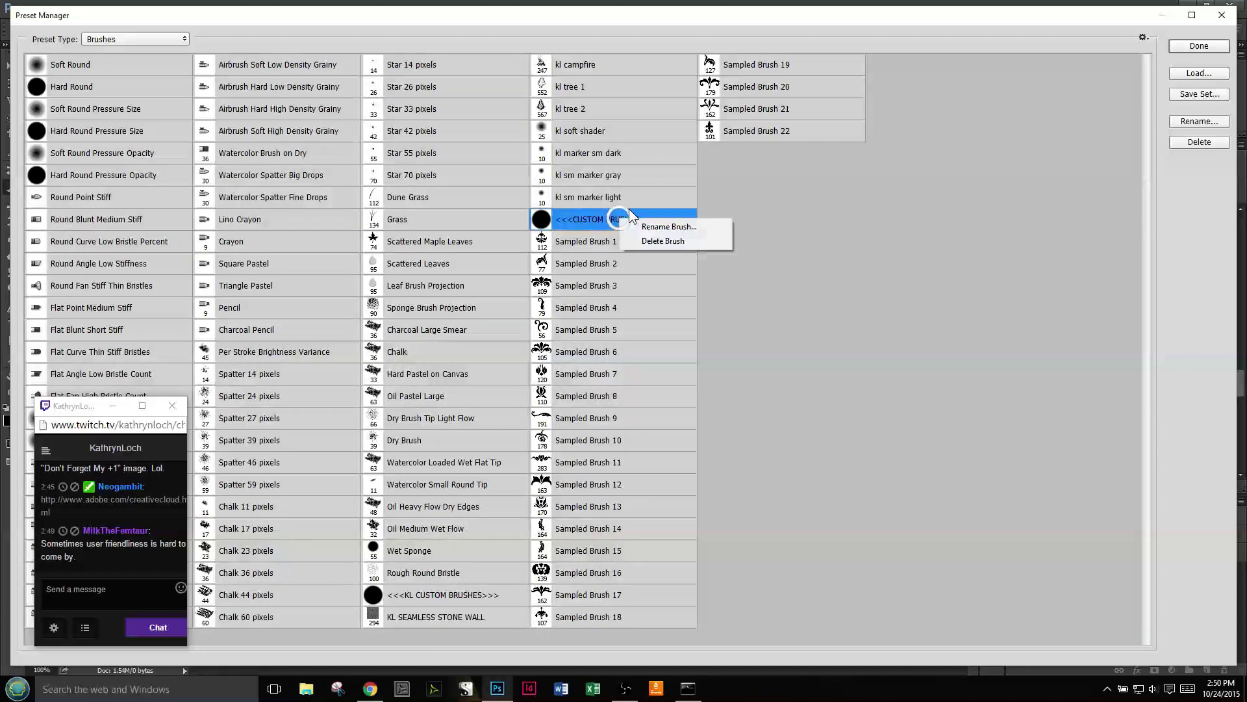
left_click(668, 225)
key("End")
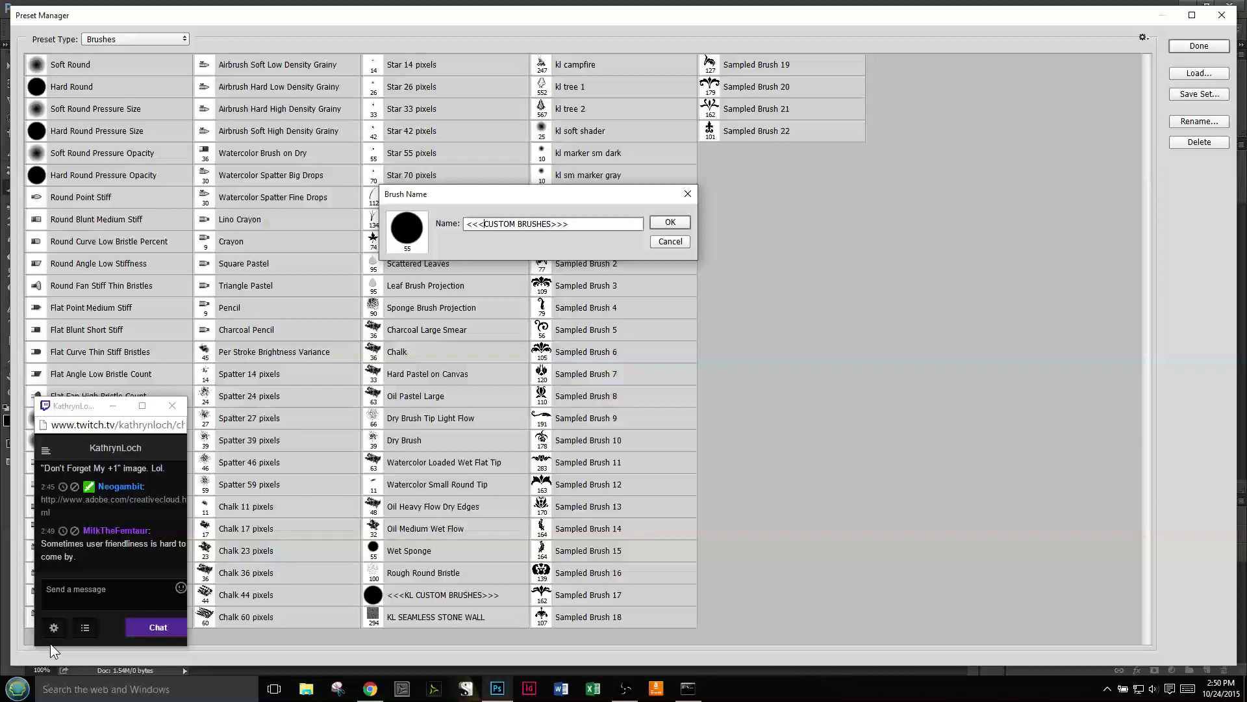
type("DOWNLOADED")
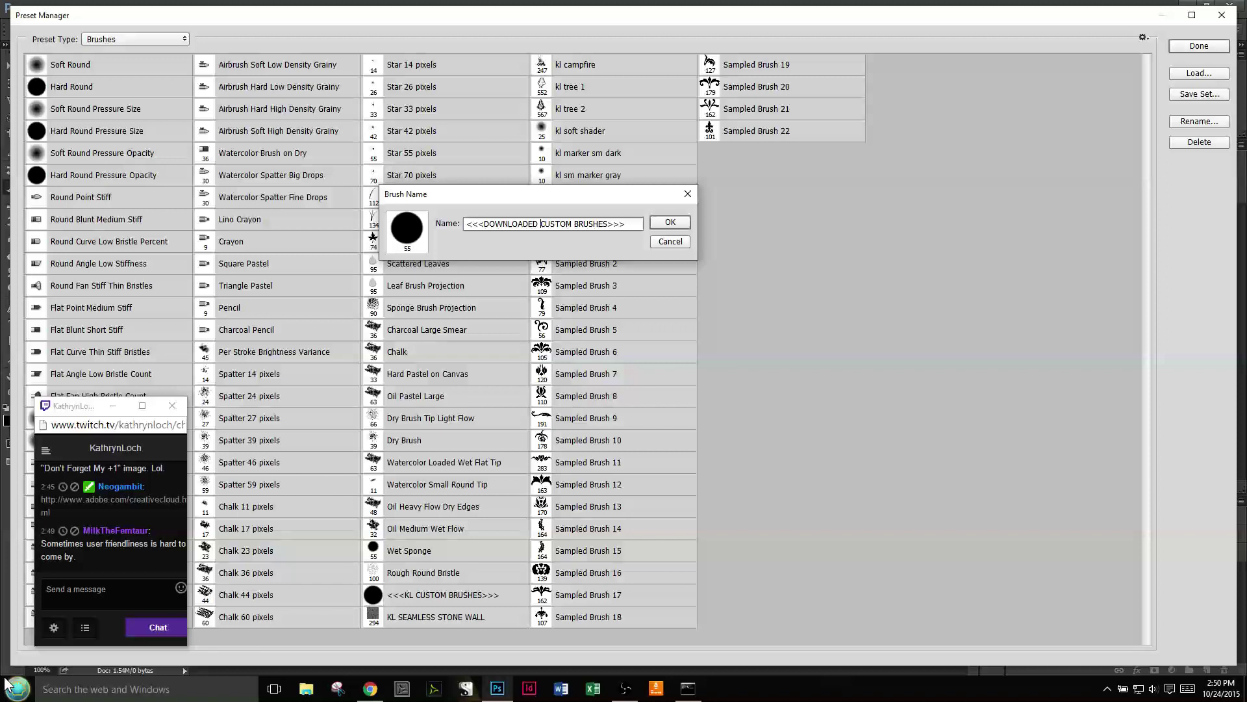
left_click(669, 224)
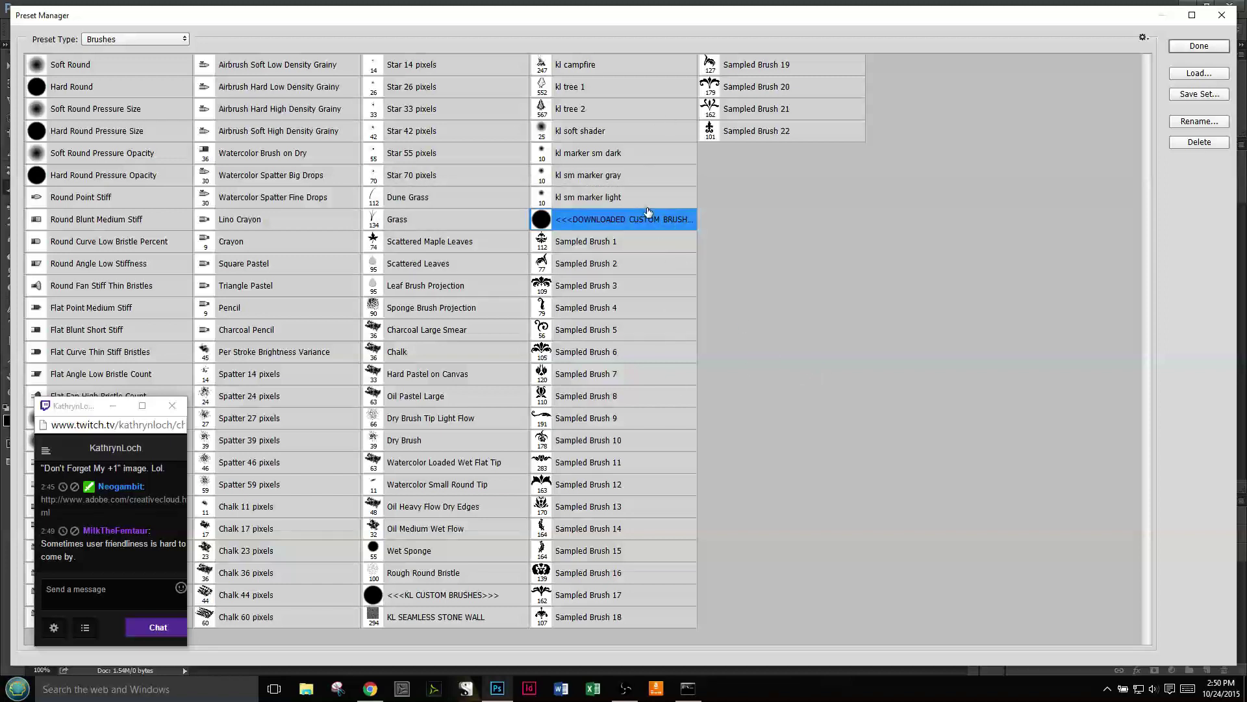
- Select the <<<KL CUSTOM BRUSHES>>> divider and try dragging a divider elsewhere in the list
left_click(423, 599)
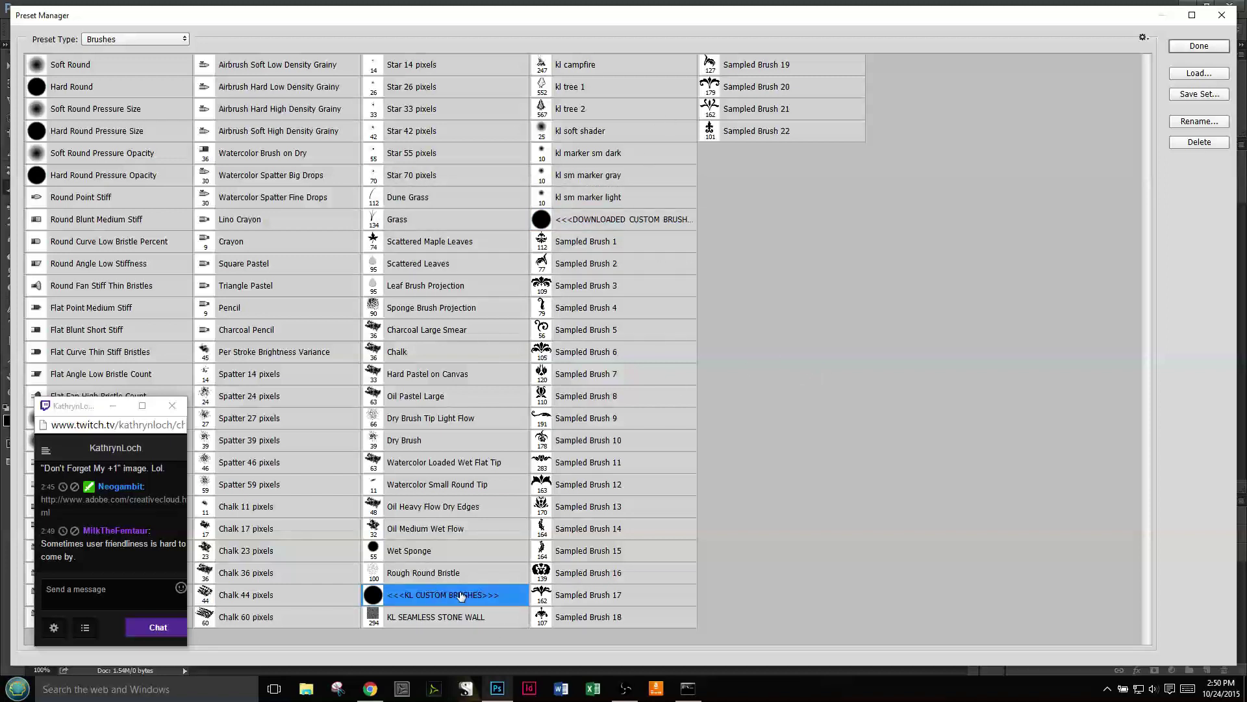
left_click(474, 623)
mouse_move(629, 224)
left_mouse_down()
mouse_move(691, 386)
mouse_move(1066, 153)
mouse_move(1133, 80)
left_mouse_up()
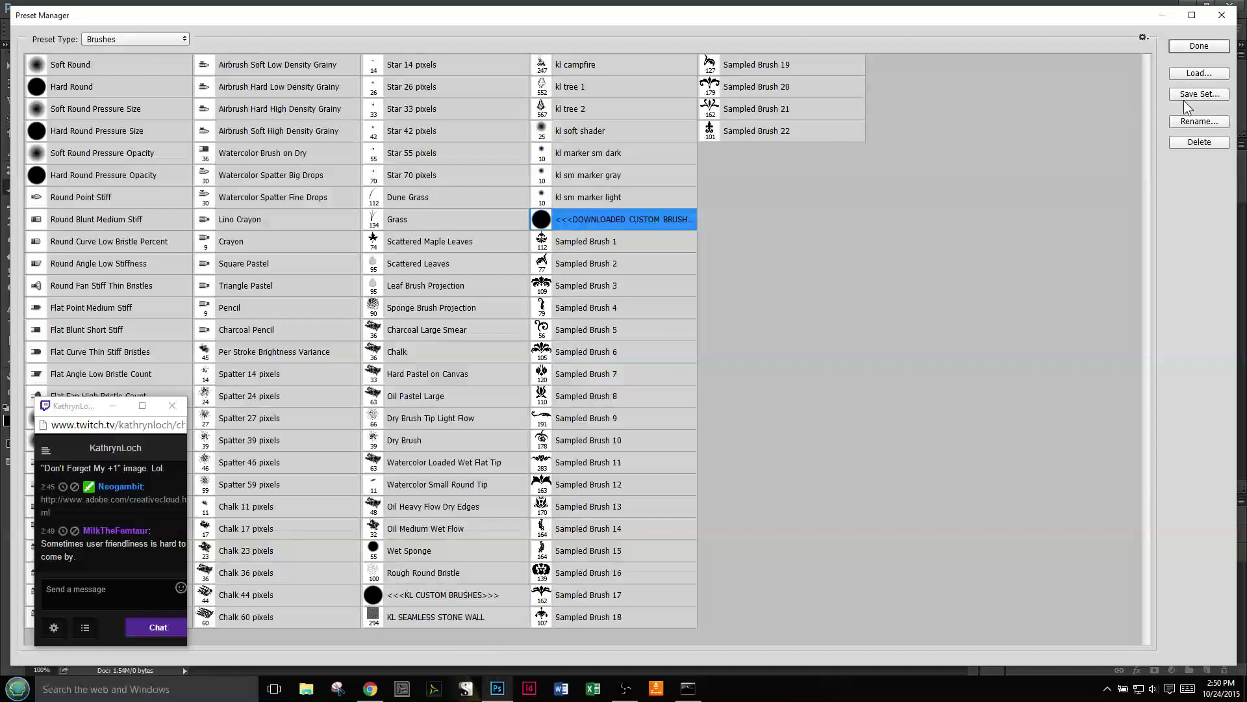
- Close the Preset Manager and check both divider presets in the Brush Presets panel
left_click(1193, 45)
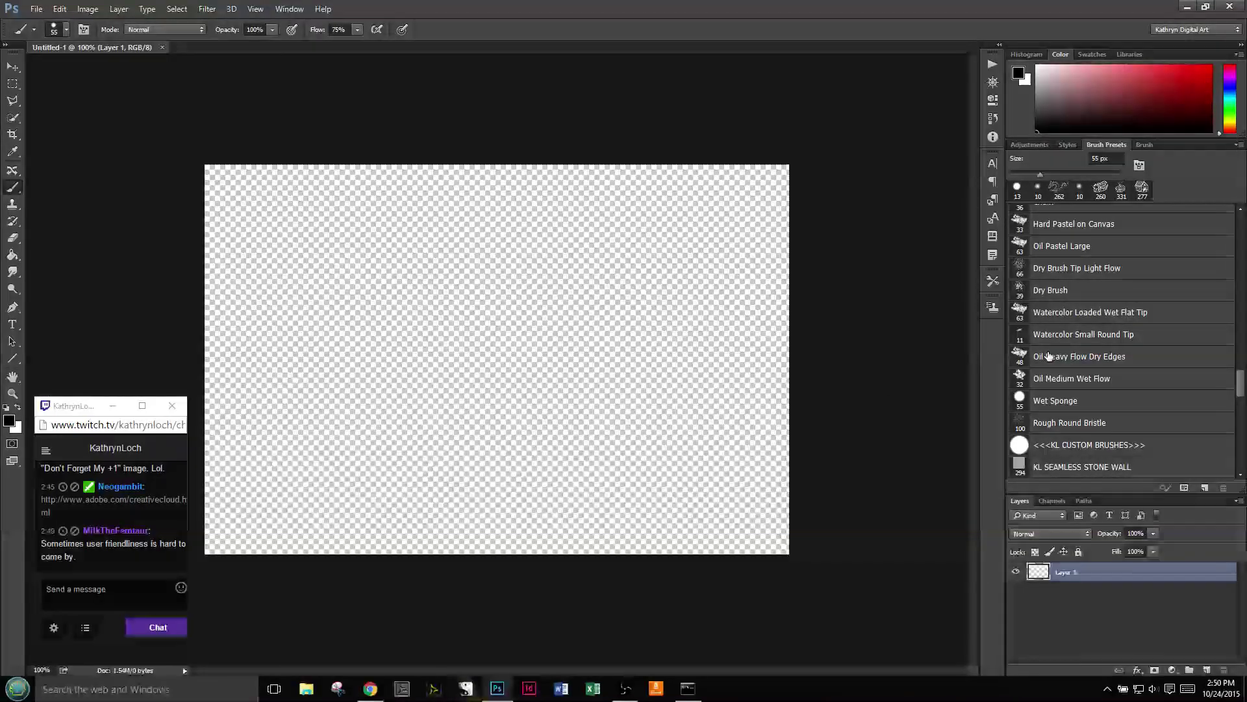
left_click_drag(1242, 386, 1241, 442)
left_click(1194, 399)
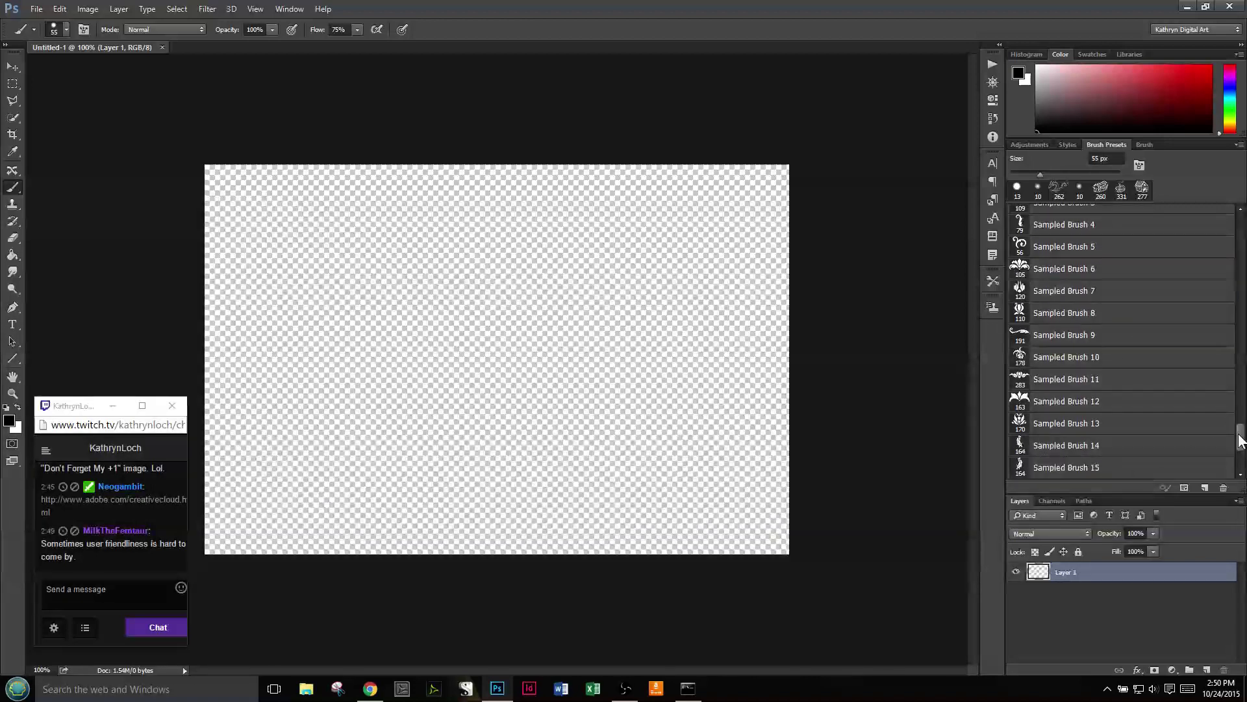
scroll(1128, 466, "down", 3)
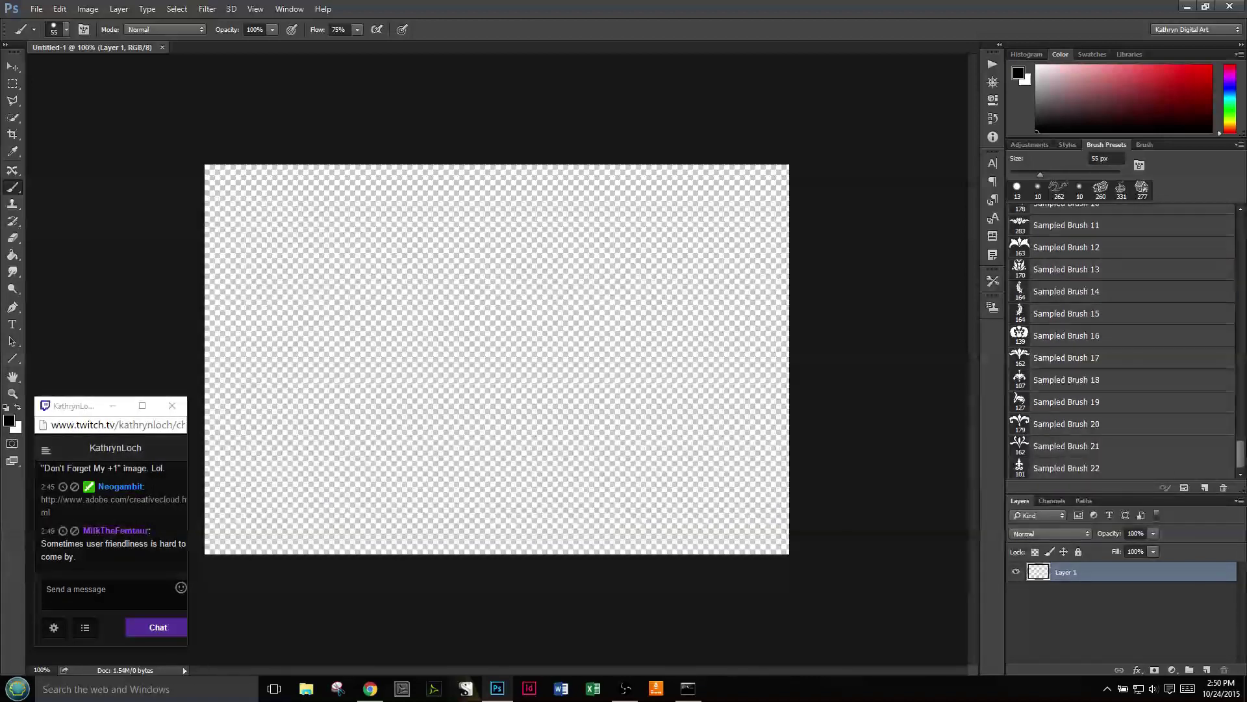
left_click_drag(1241, 457, 1241, 404)
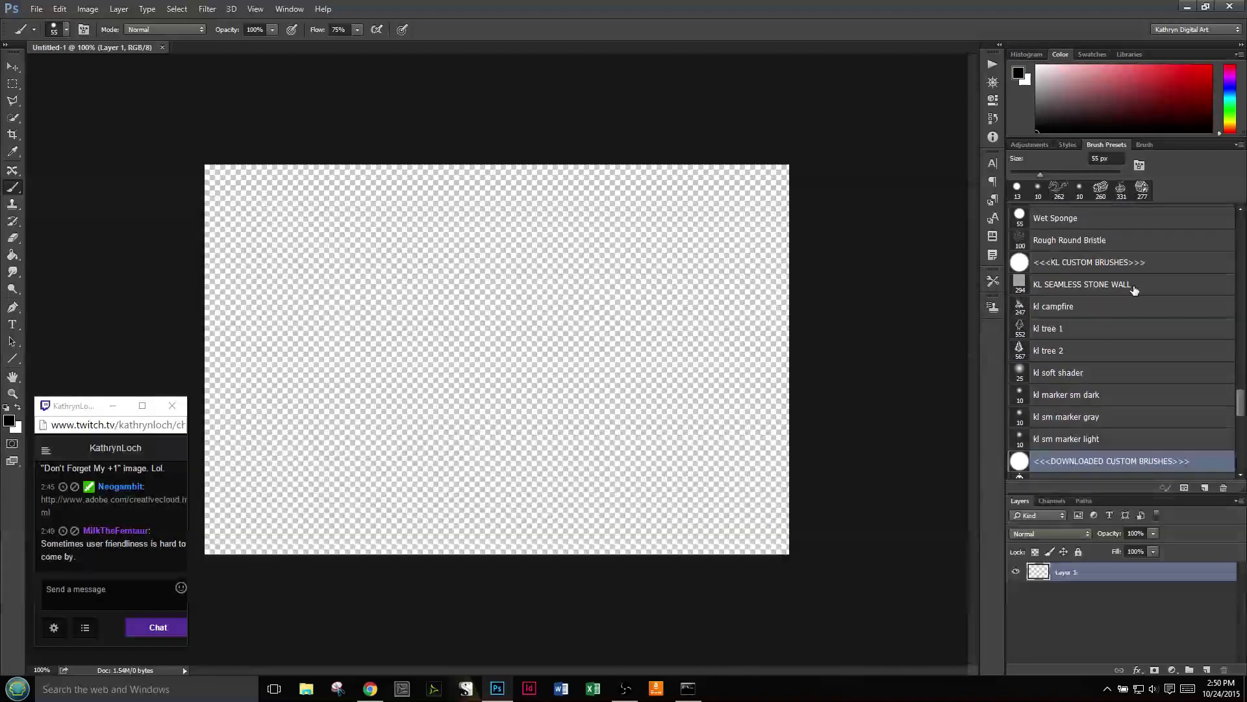
left_click(1178, 264)
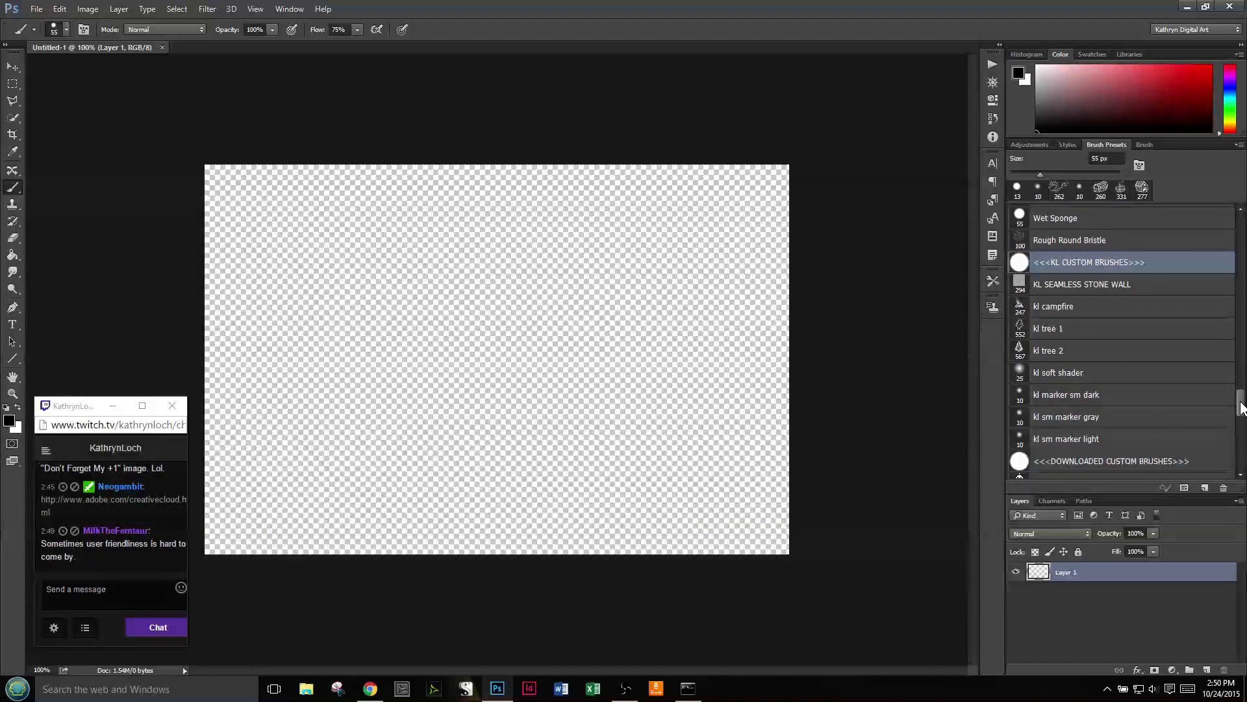
mouse_move(1241, 404)
left_mouse_down()
mouse_move(1241, 228)
mouse_move(1241, 454)
left_mouse_up()
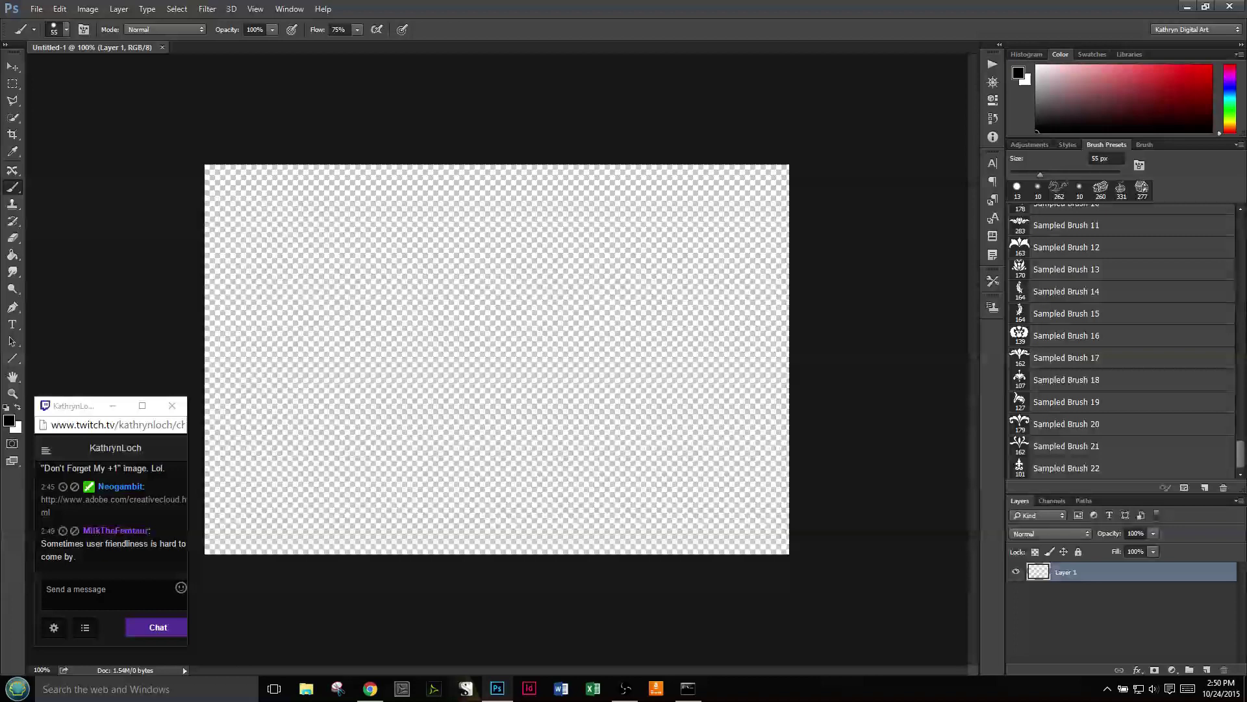
left_click(1184, 488)
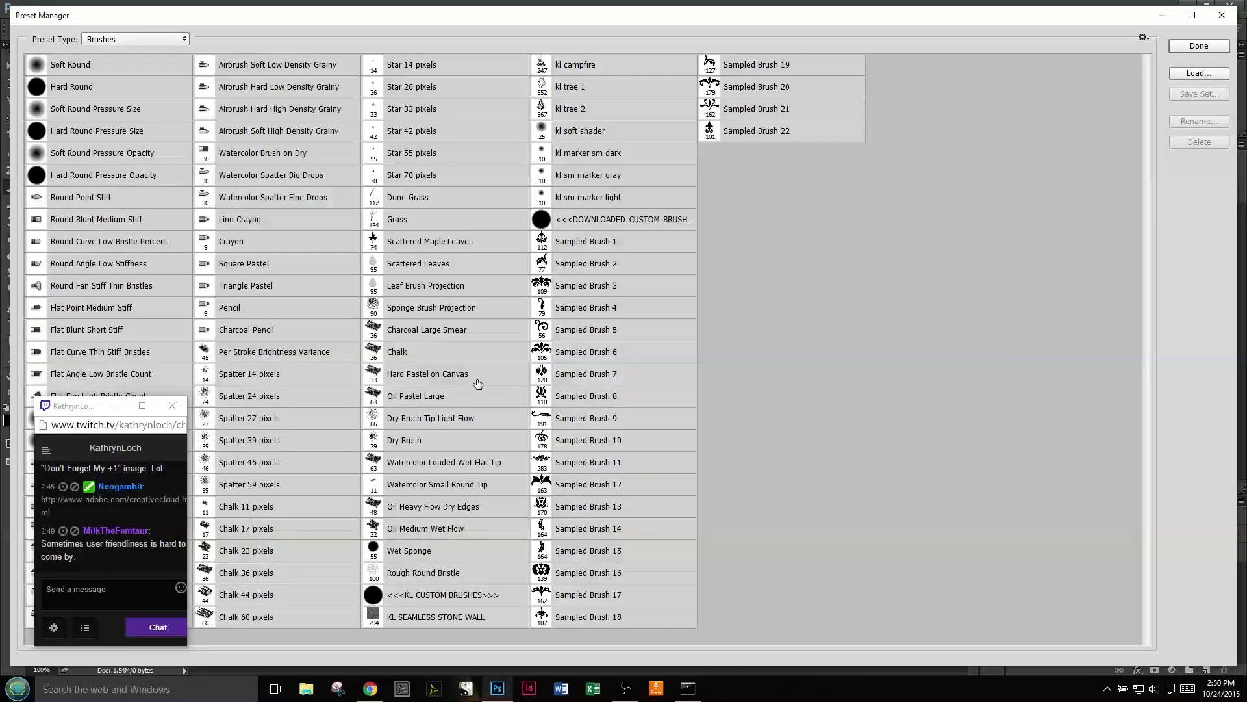
left_click(1186, 72)
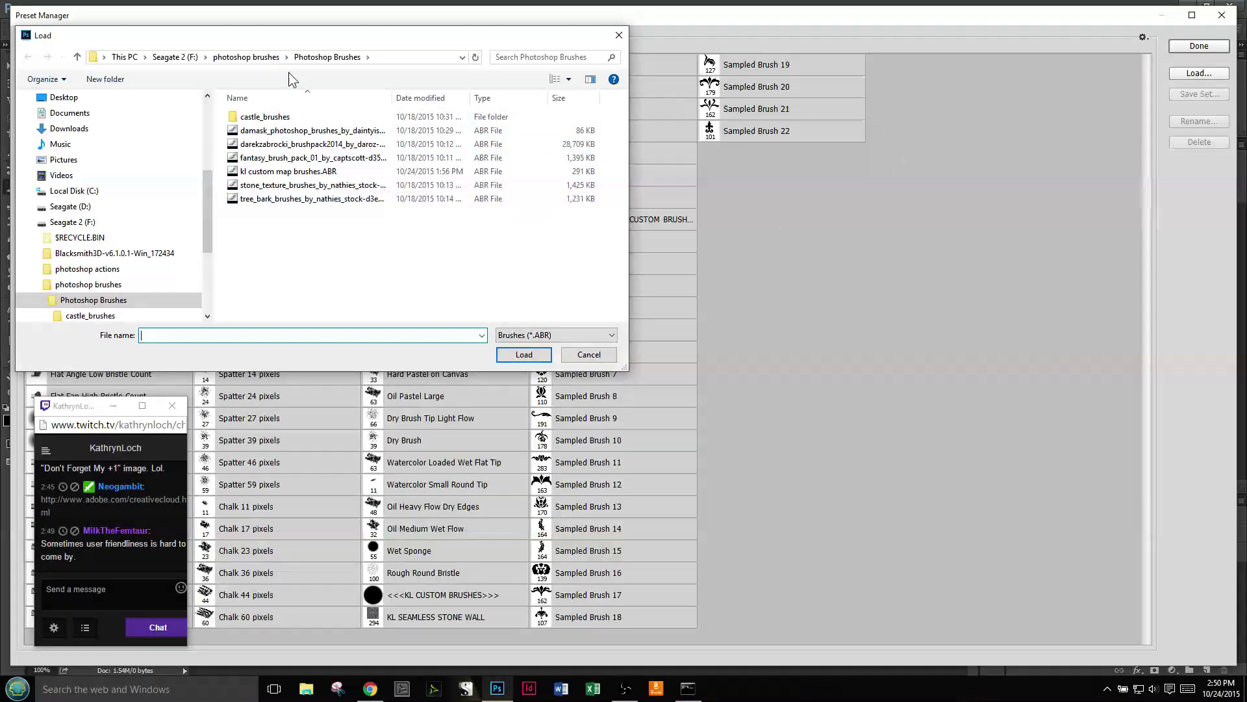
left_click(246, 56)
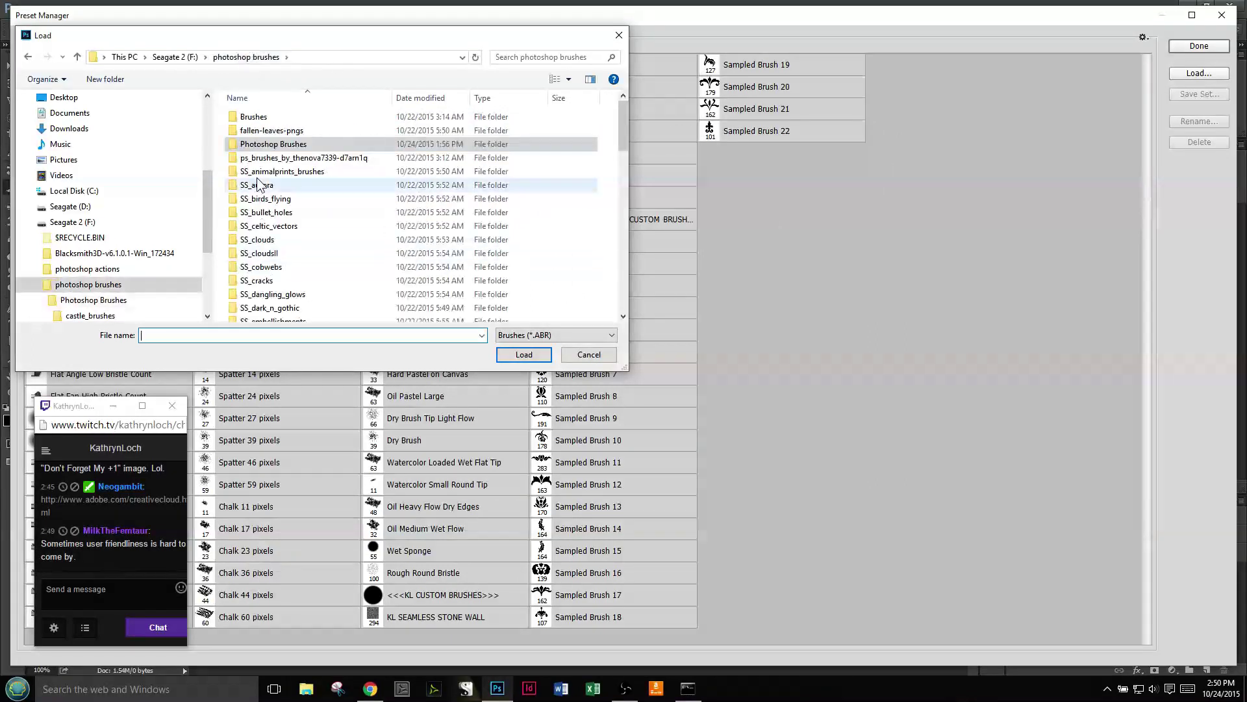
double_click(278, 132)
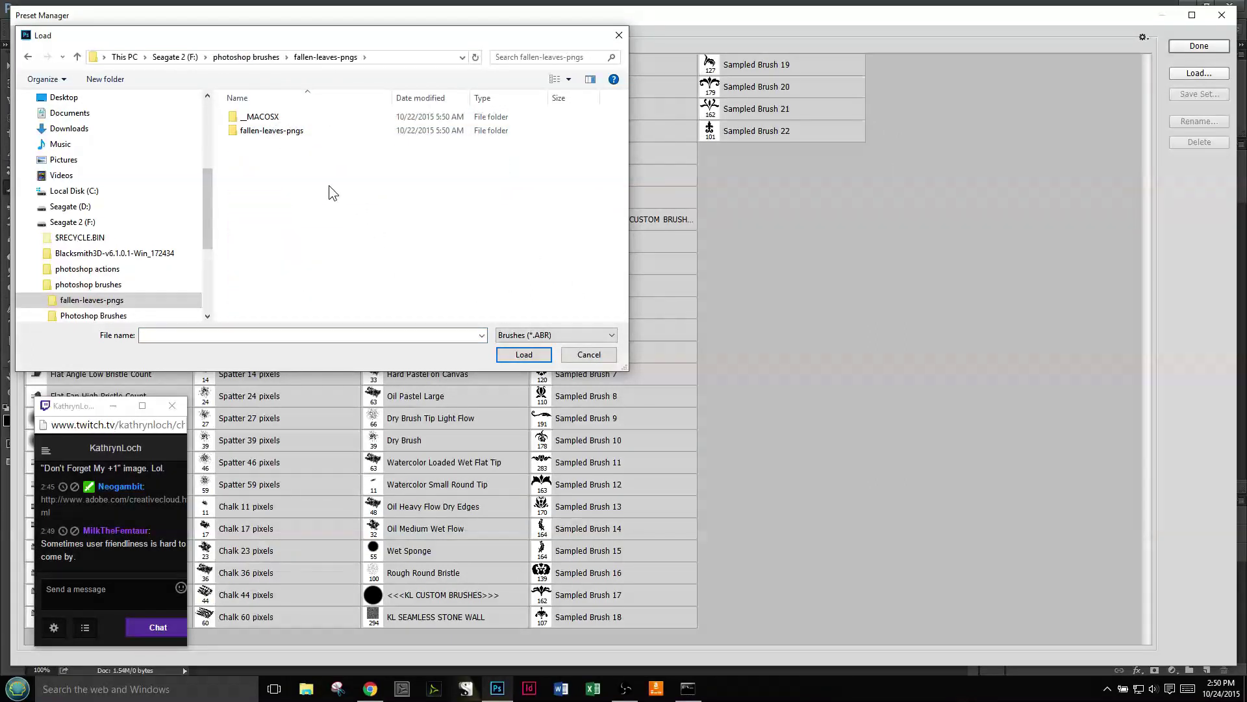
left_click(585, 354)
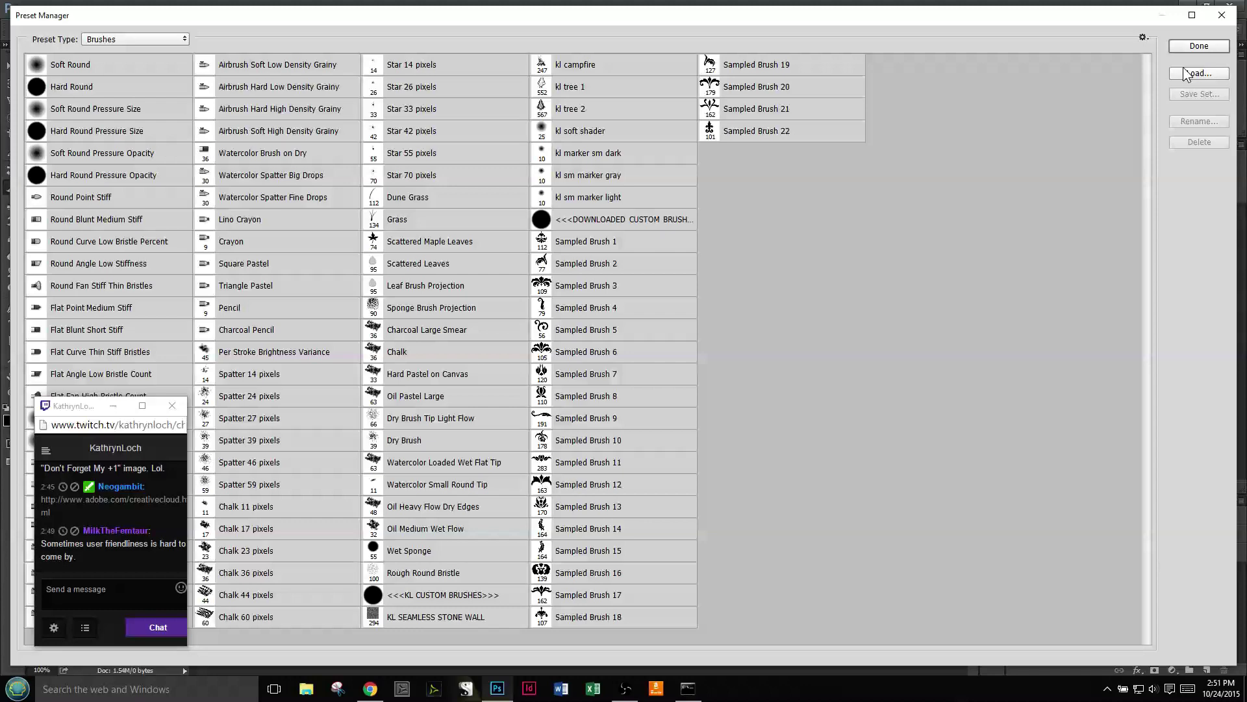
left_click(1143, 37)
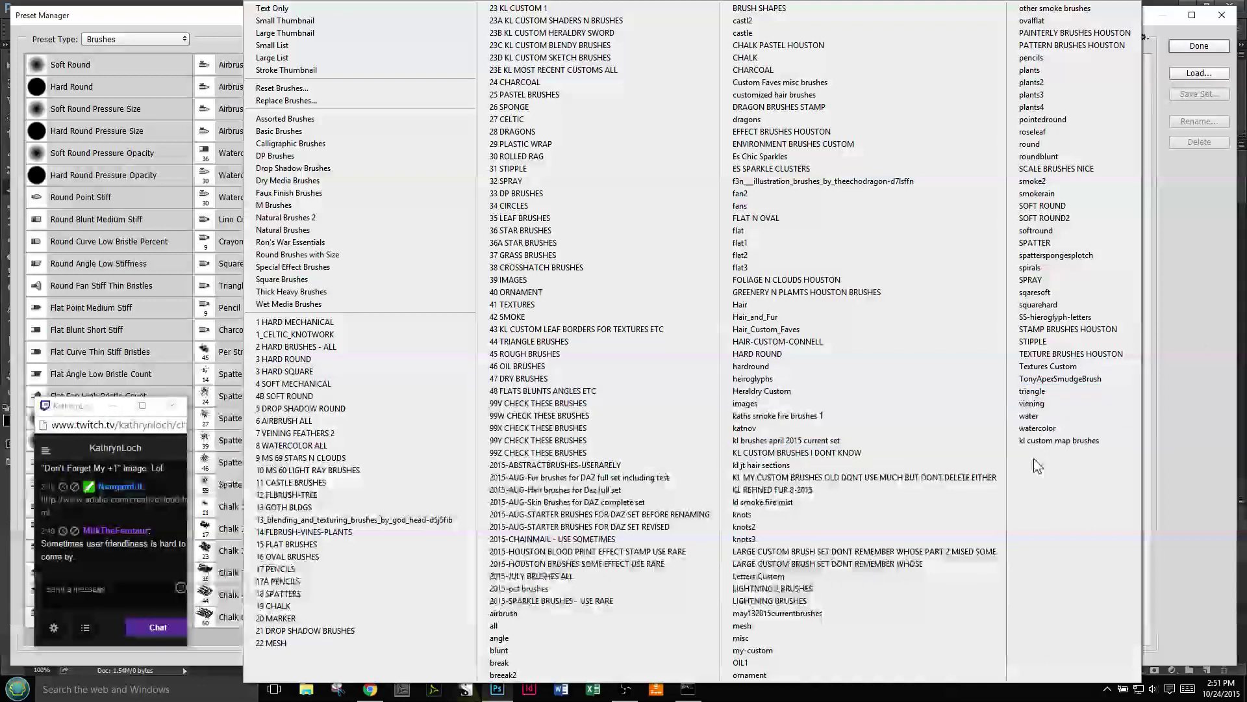
left_click(1194, 240)
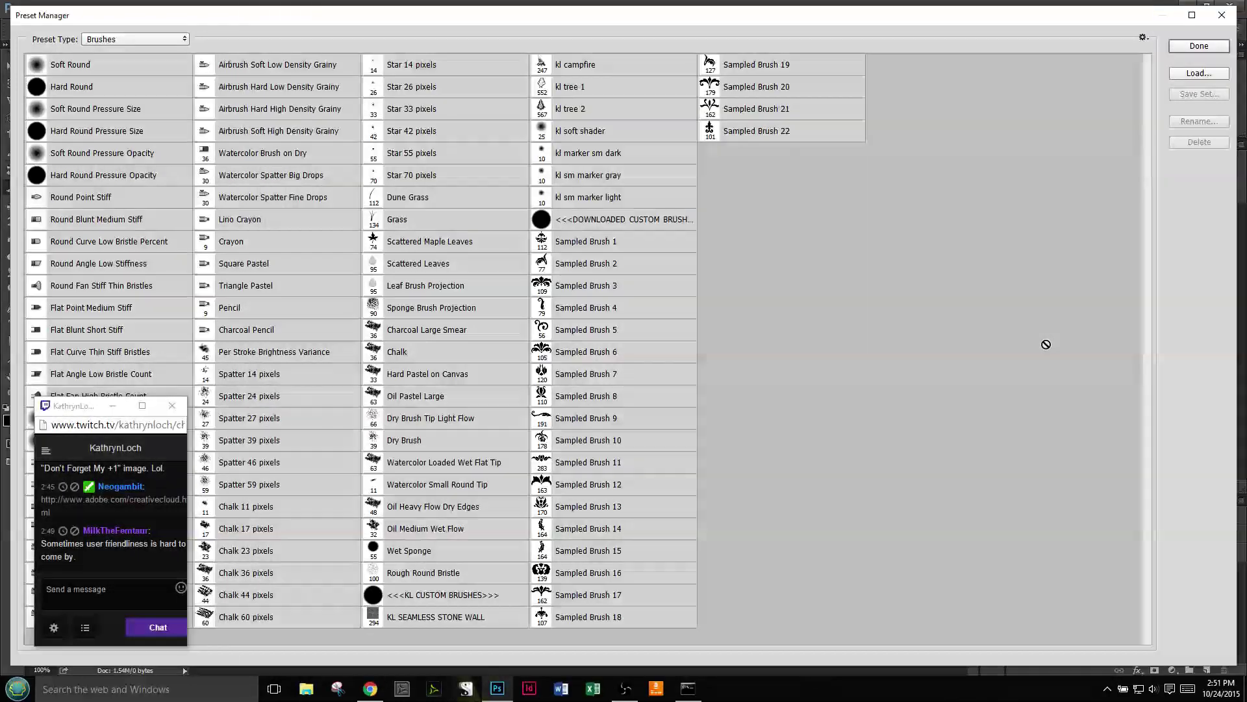
left_click(653, 220)
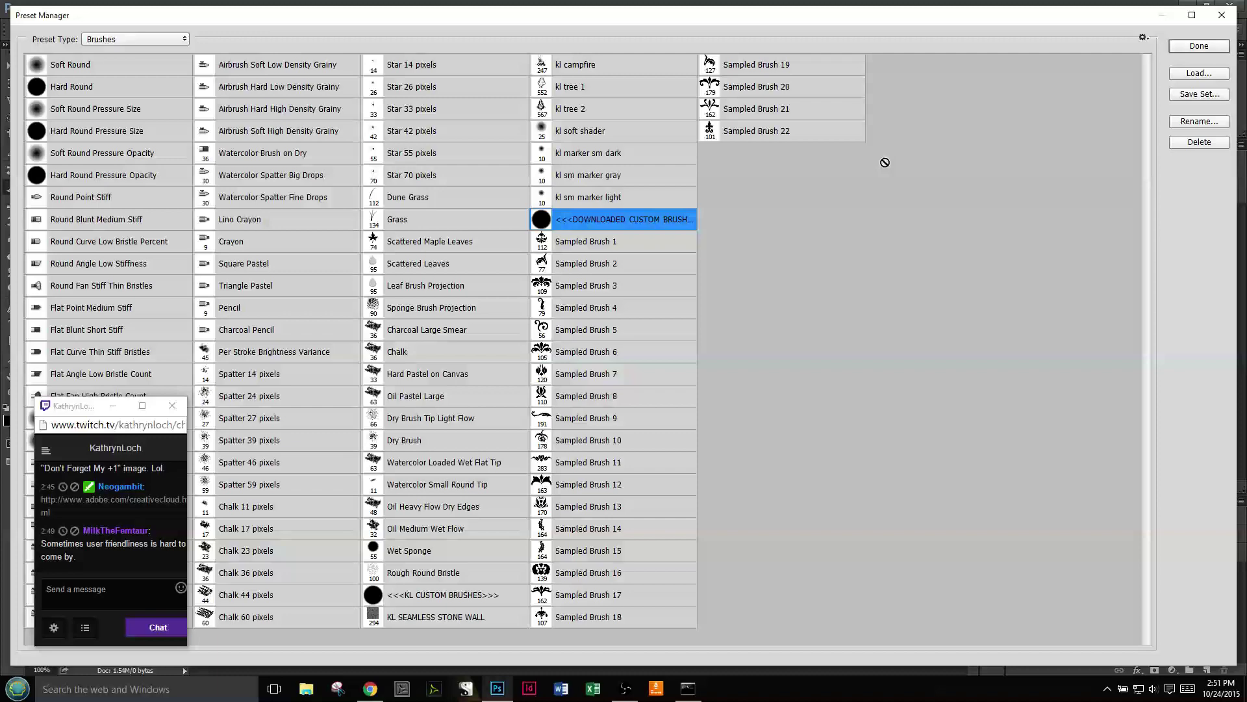
- Delete Sampled Brush 1 through 22 from the Preset Manager
left_click(663, 245)
left_click(803, 134, "shift")
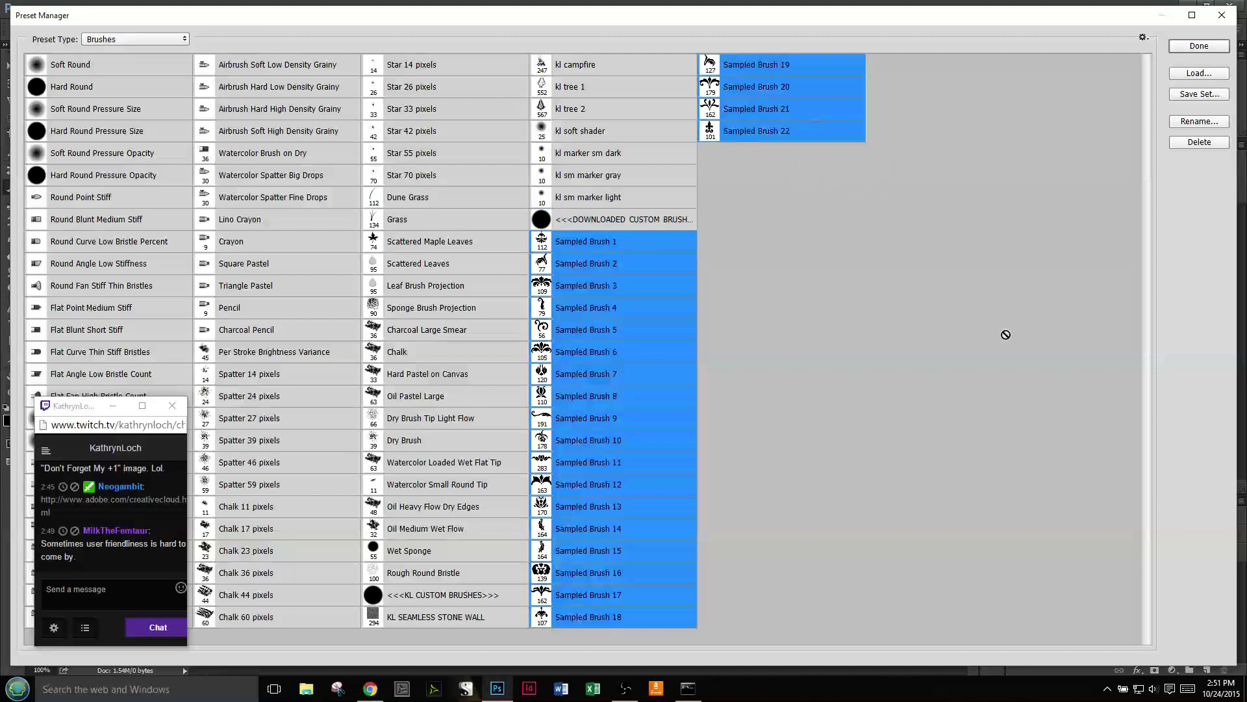
left_click(1200, 143)
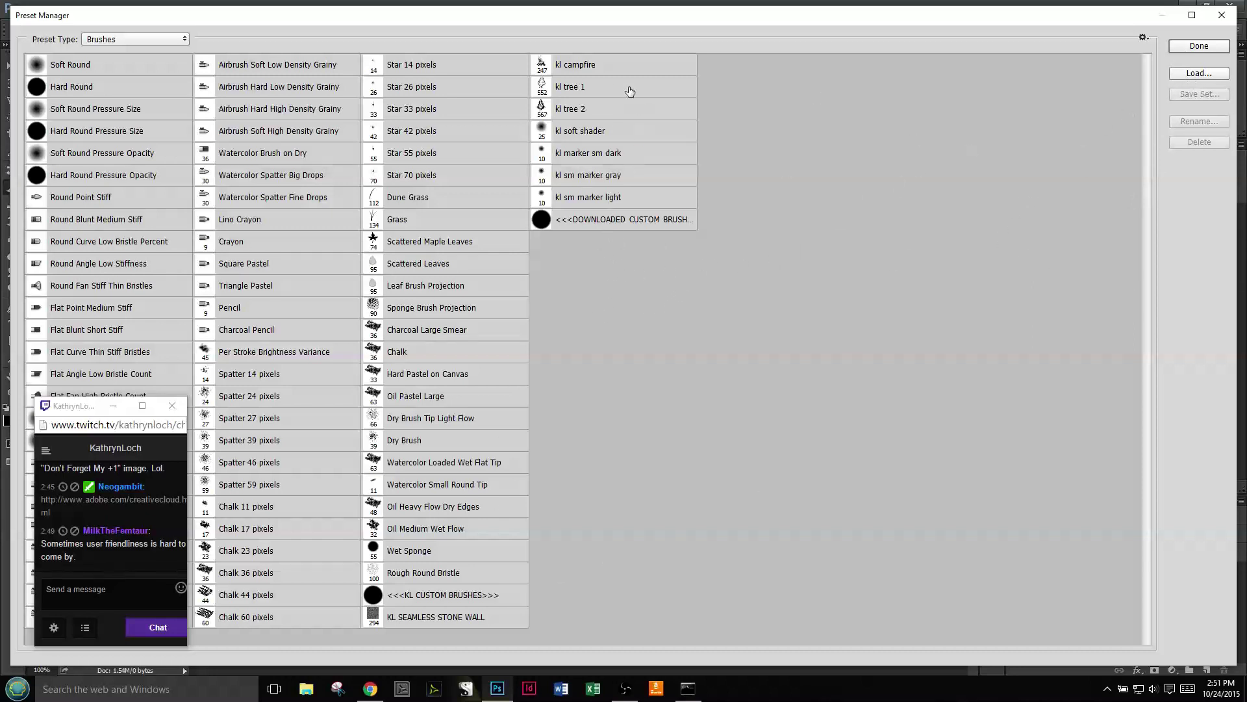
- Select KL SEAMLESS STONE WALL through kl sm marker light and save them as a set
left_click(604, 68)
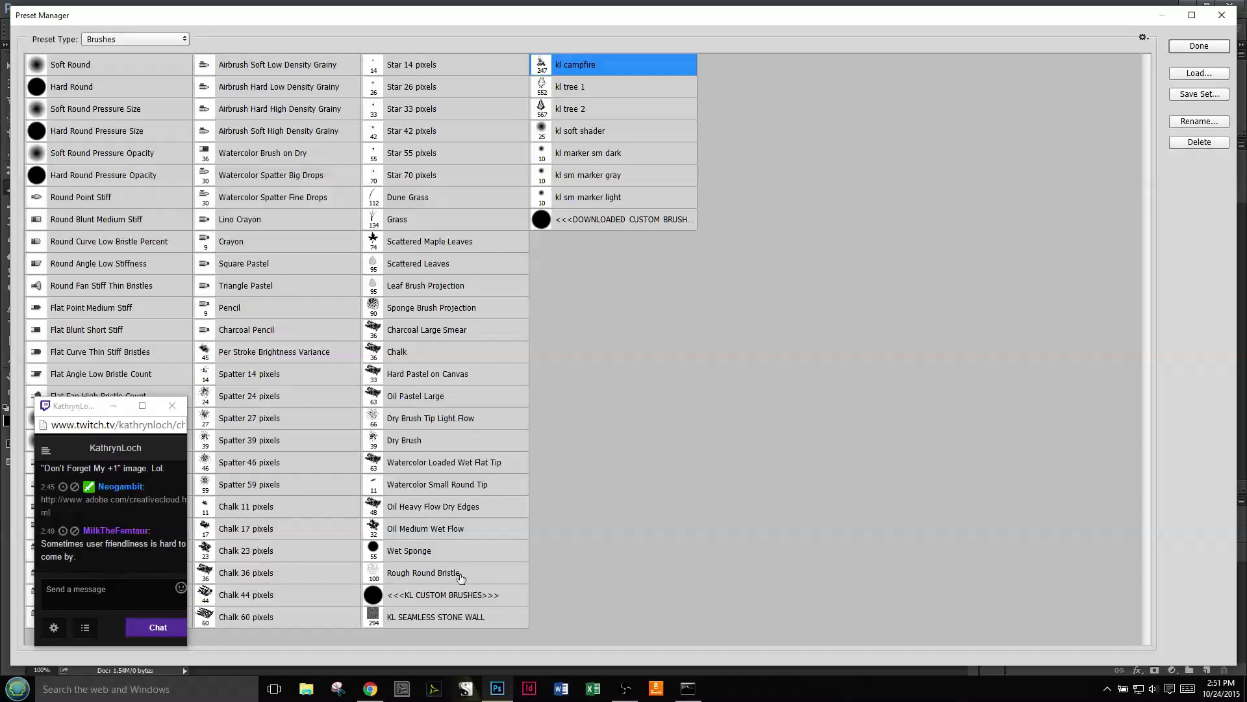
left_click(461, 601)
left_click(493, 618)
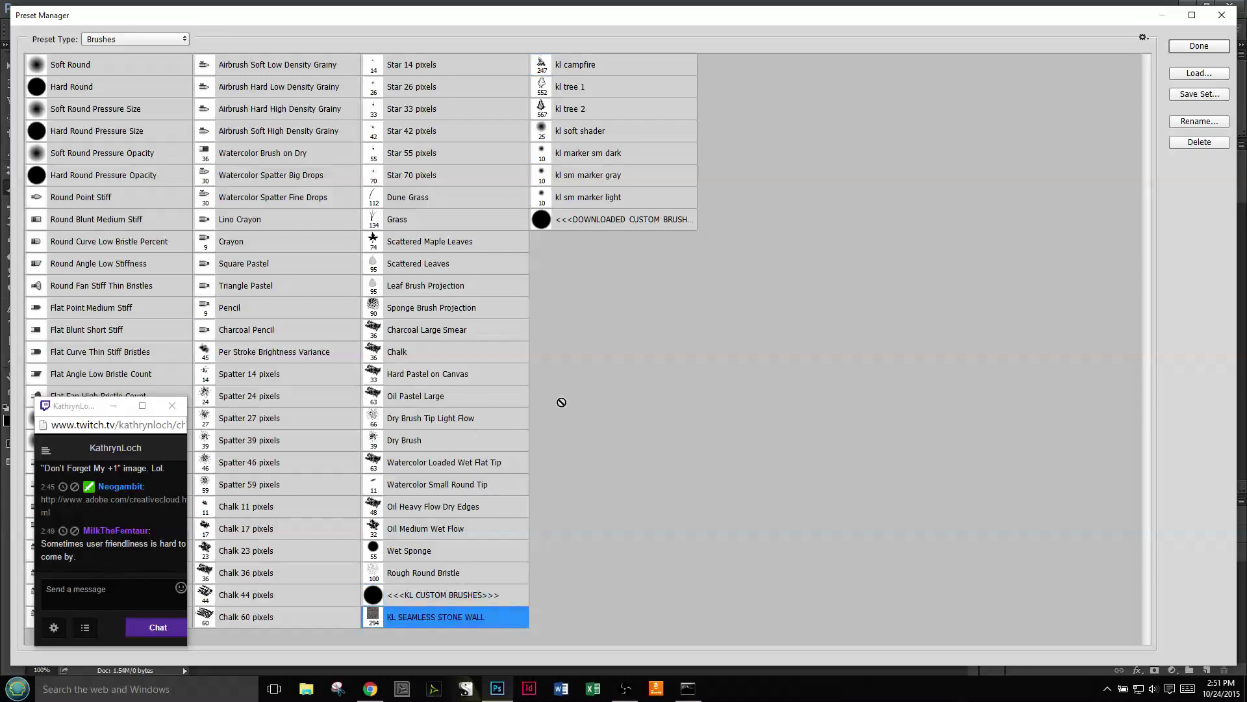
left_click(649, 194, "shift")
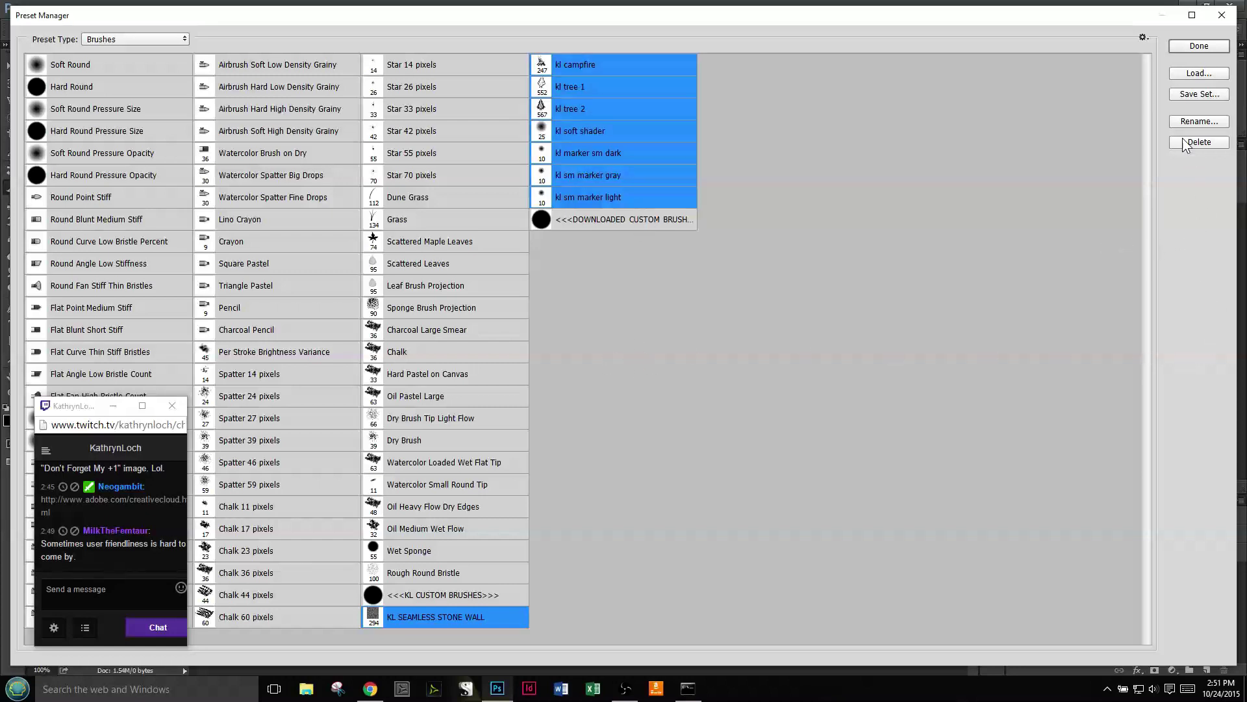
left_click(1199, 95)
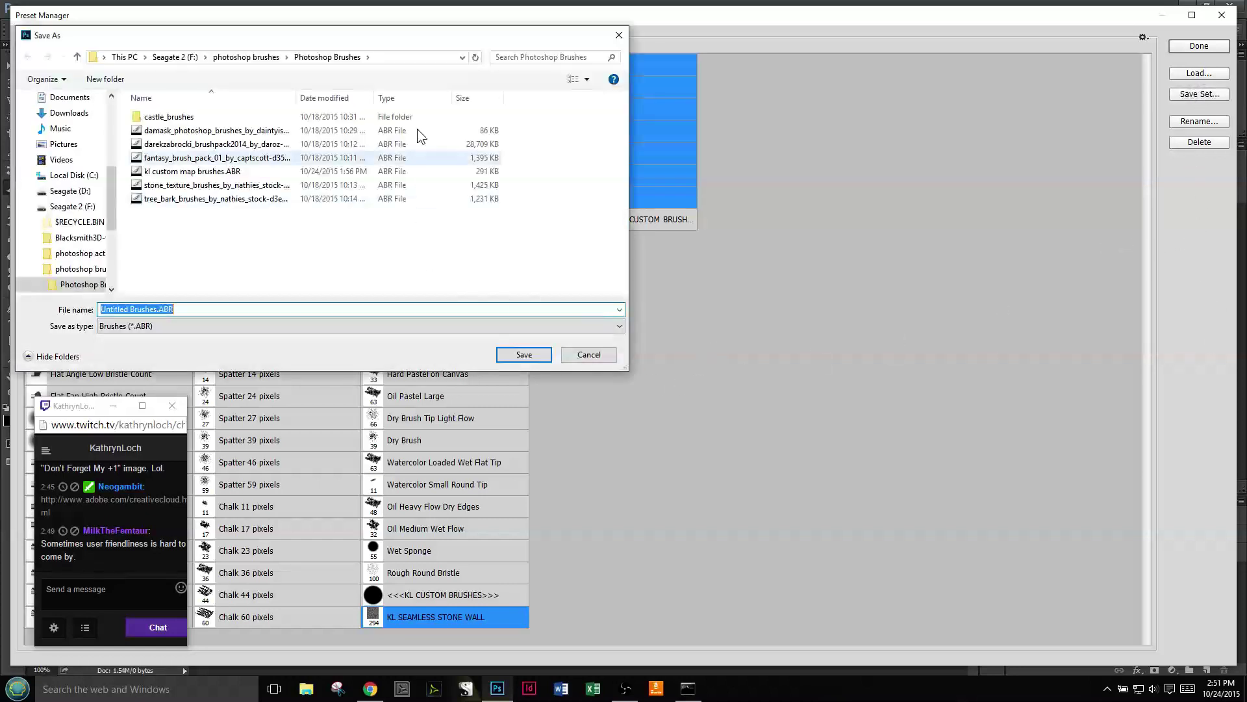
- Save KL SEAMLESS STONE WALL and the seven kl brushes over kl custom map brushes.ABR
left_click(212, 173)
left_click(551, 356)
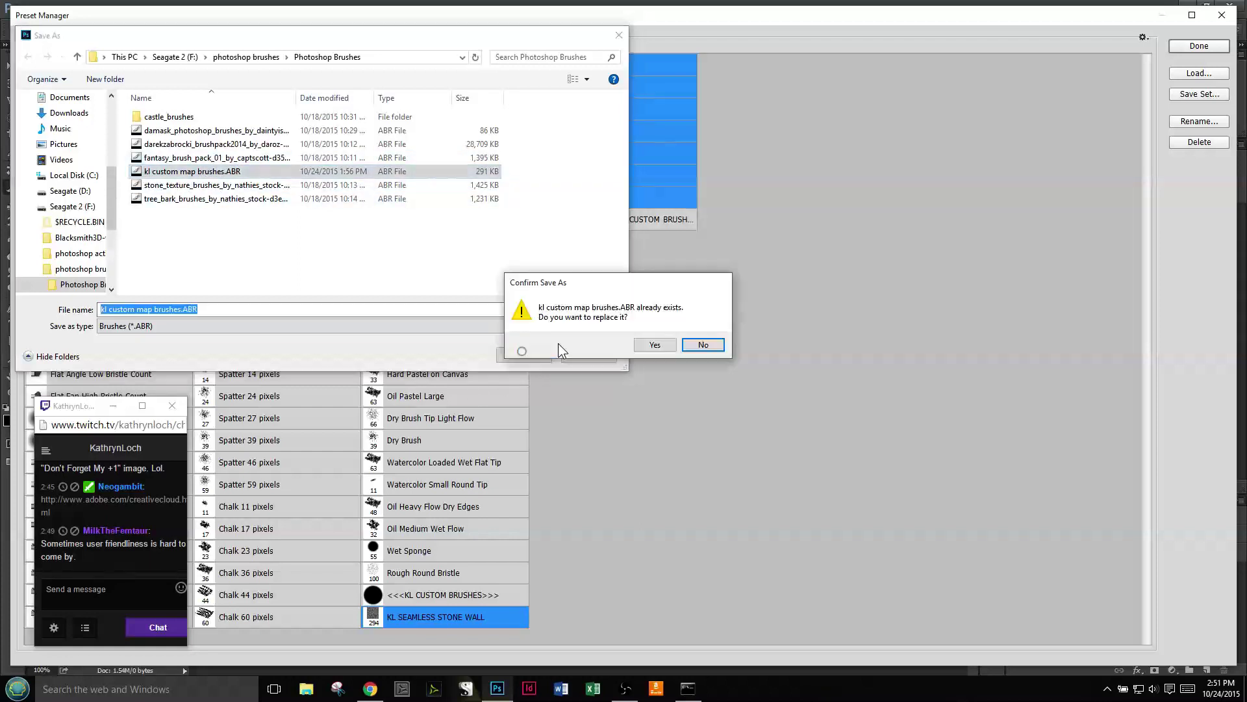
left_click(655, 344)
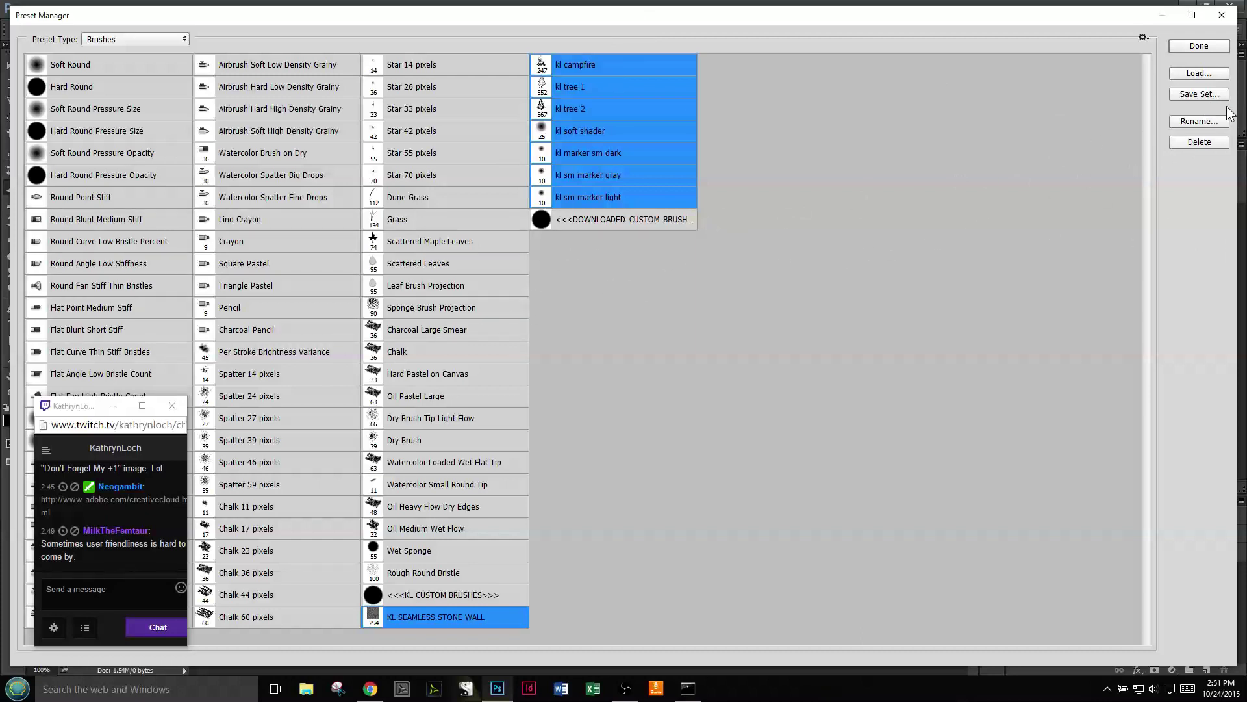
left_click(639, 229)
left_click(428, 595)
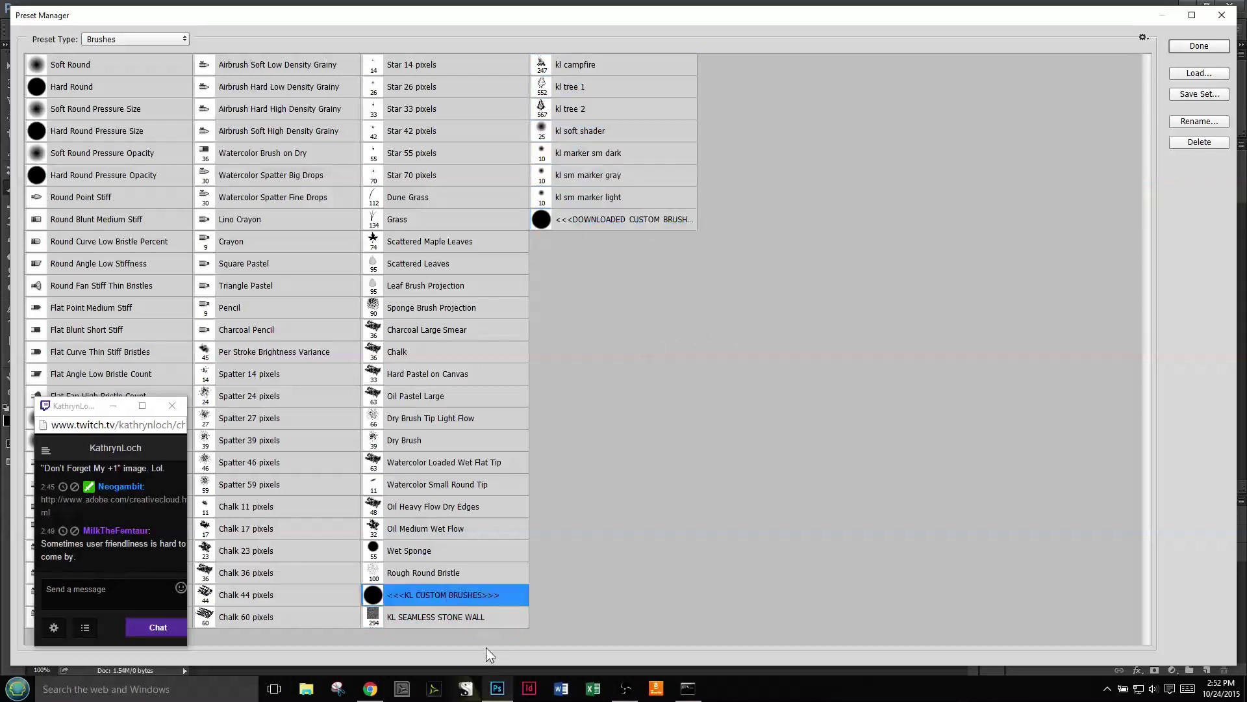
mouse_move(495, 595)
left_mouse_down()
mouse_move(615, 248)
mouse_move(651, 236)
mouse_move(670, 208)
left_mouse_up()
left_click_drag(684, 465, 559, 231)
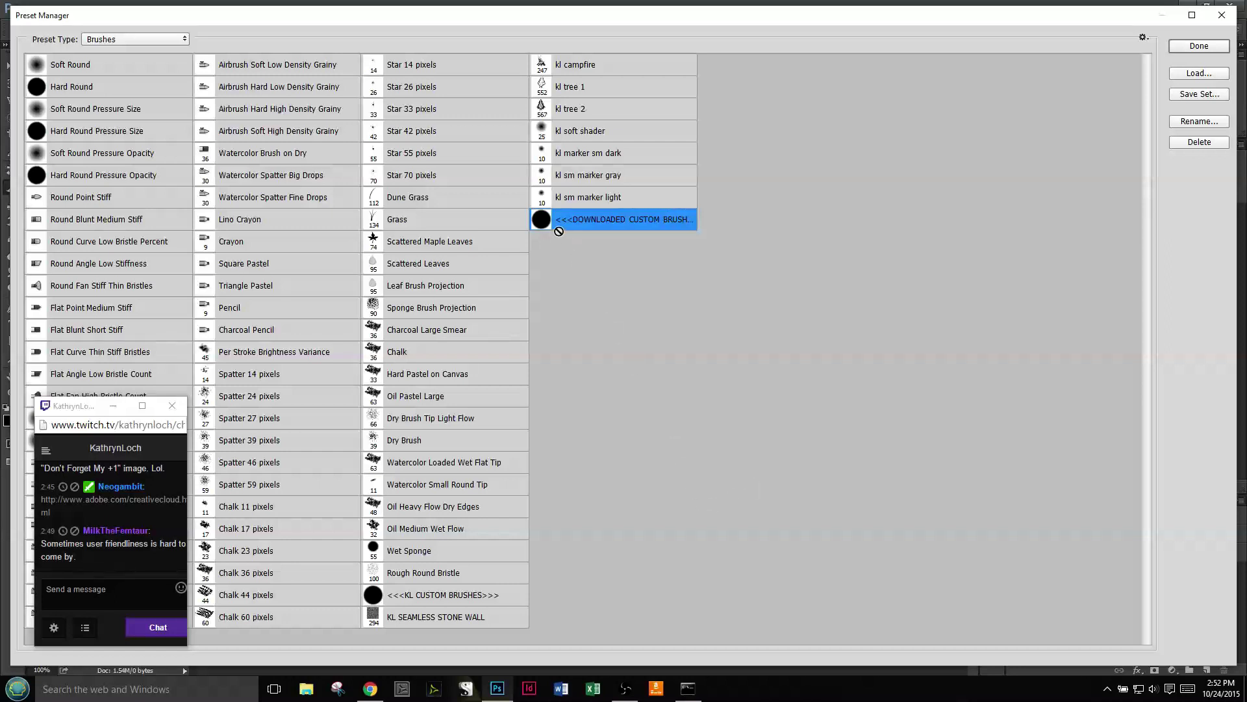
mouse_move(717, 290)
left_mouse_down()
mouse_move(634, 314)
mouse_move(613, 258)
mouse_move(617, 224)
left_mouse_up()
right_click(618, 224)
left_click(626, 231)
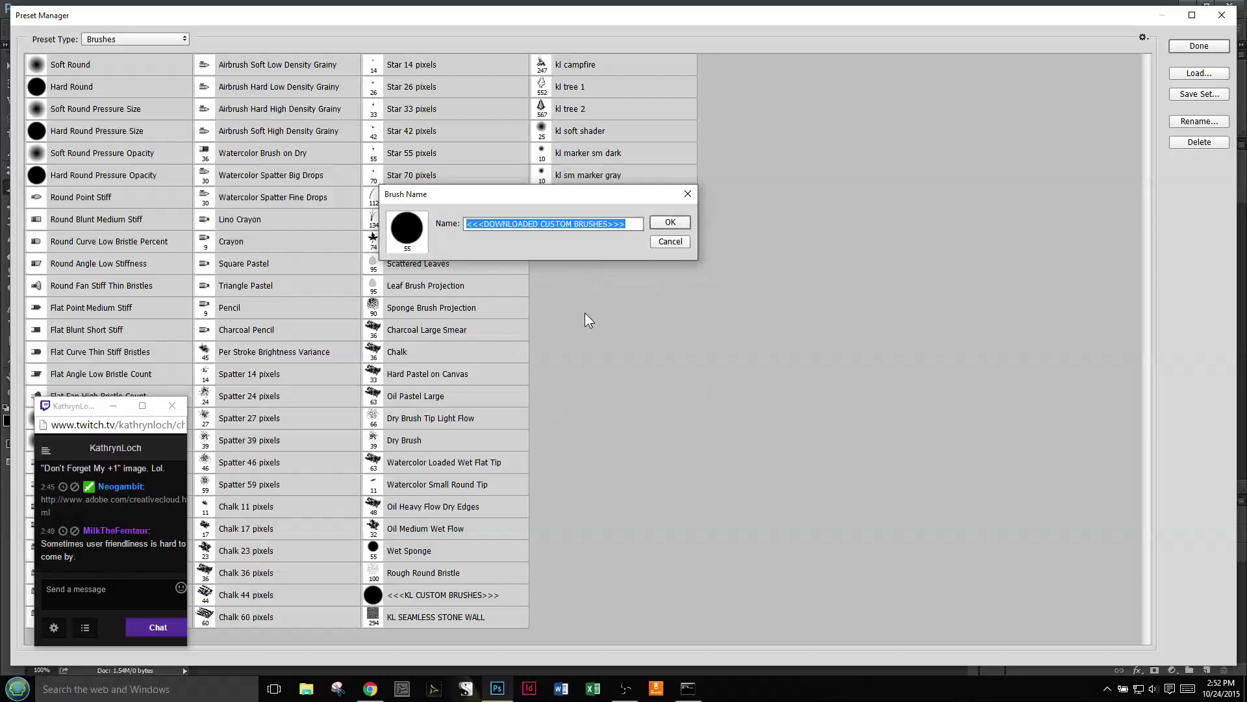
left_click(669, 245)
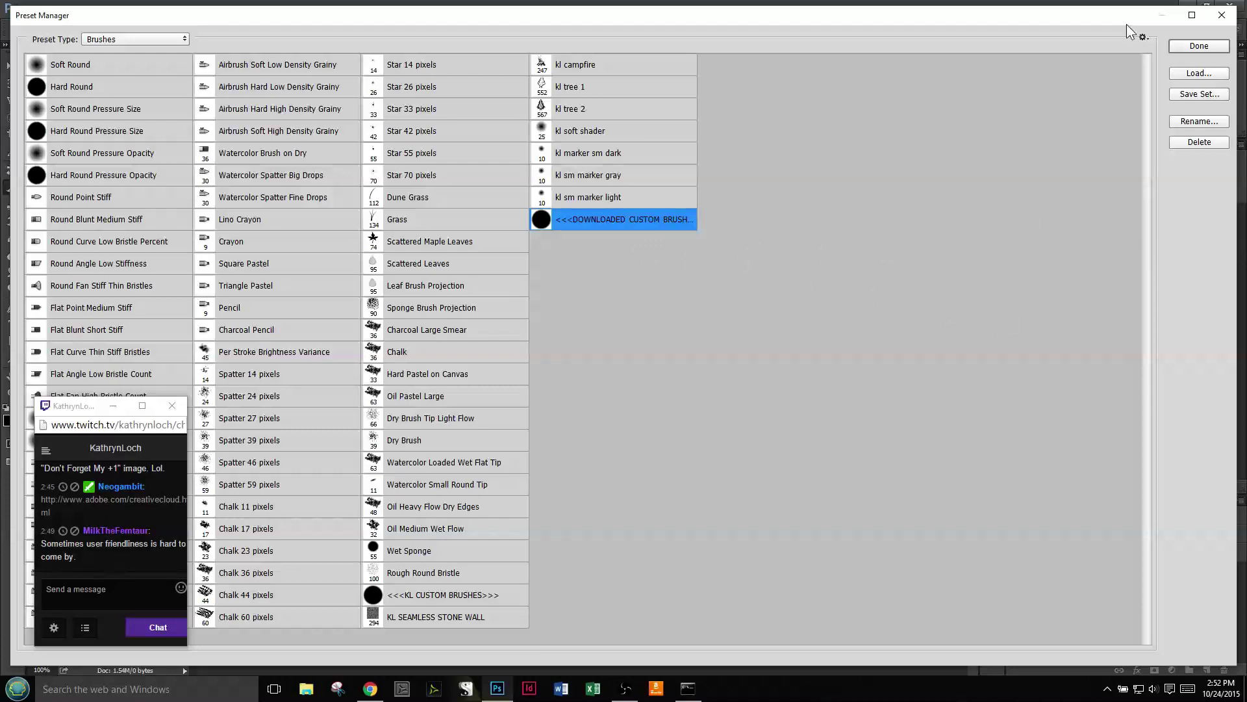